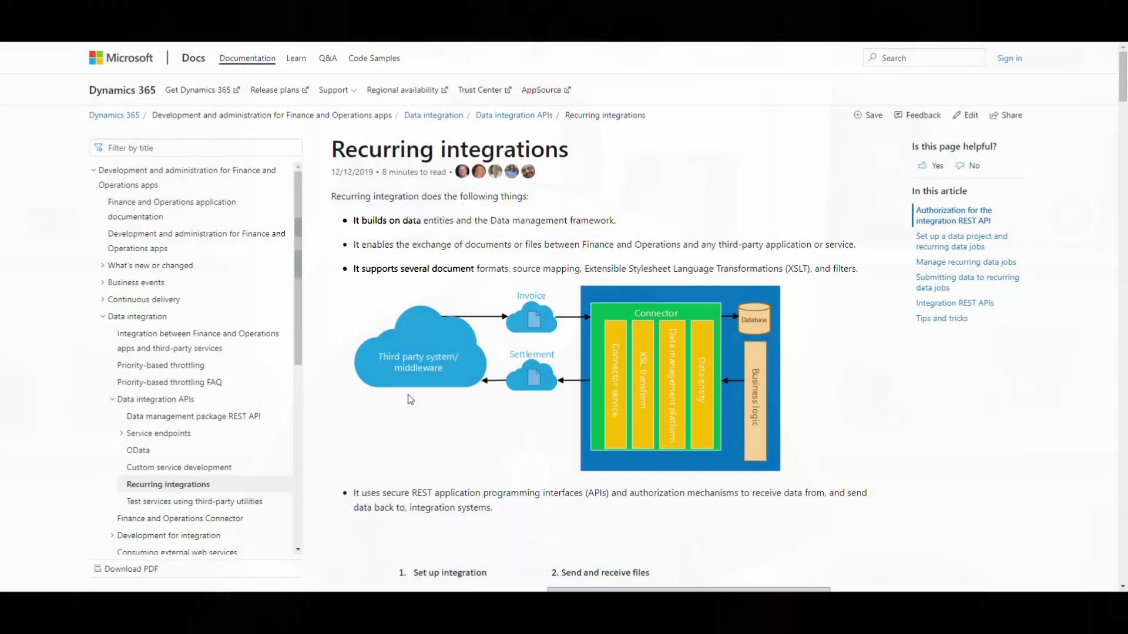
# Step: Scroll the Recurring integrations article down to the import (enqueue) API section and back up
pyautogui.scroll(-6, 505, 306)
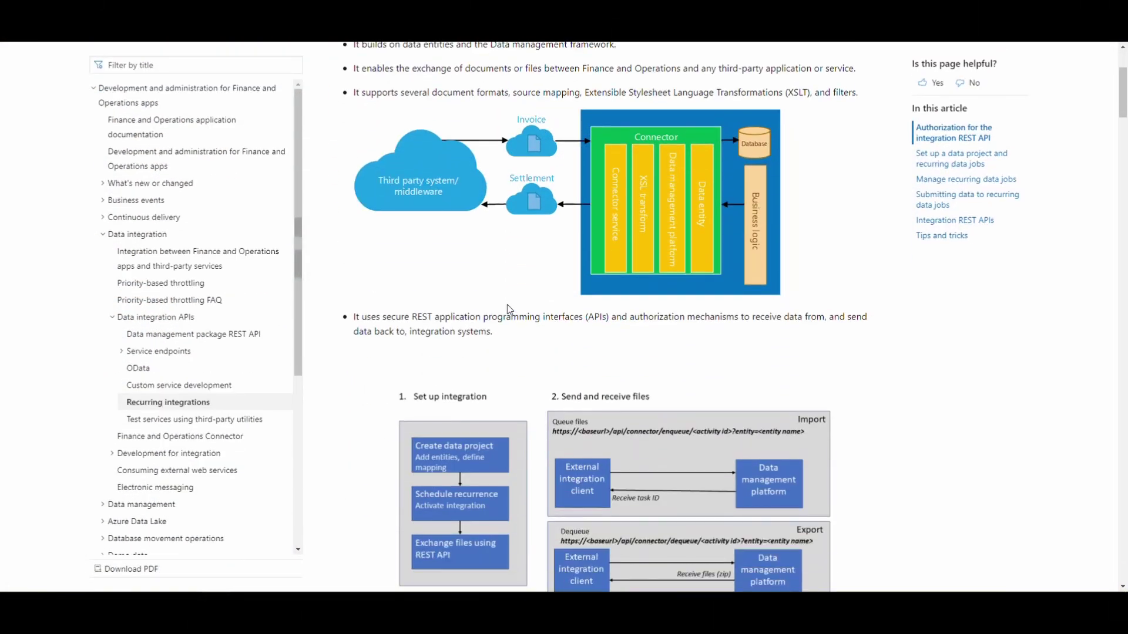
pyautogui.scroll(6, 497, 322)
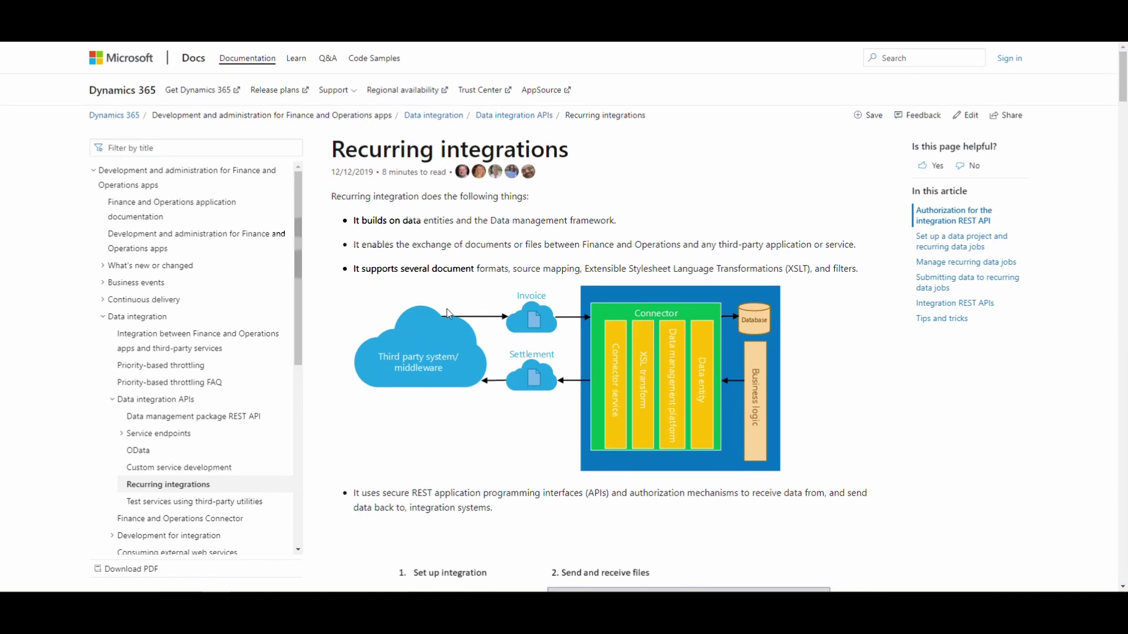
pyautogui.scroll(-4, 449, 314)
pyautogui.scroll(-12, 450, 315)
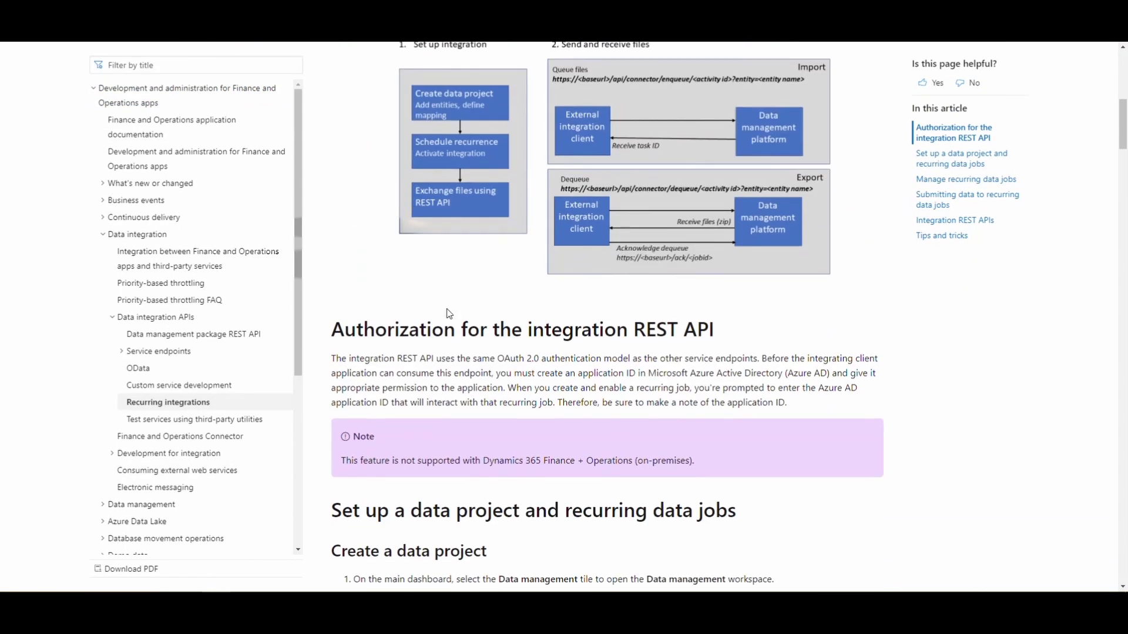
pyautogui.scroll(-13, 450, 314)
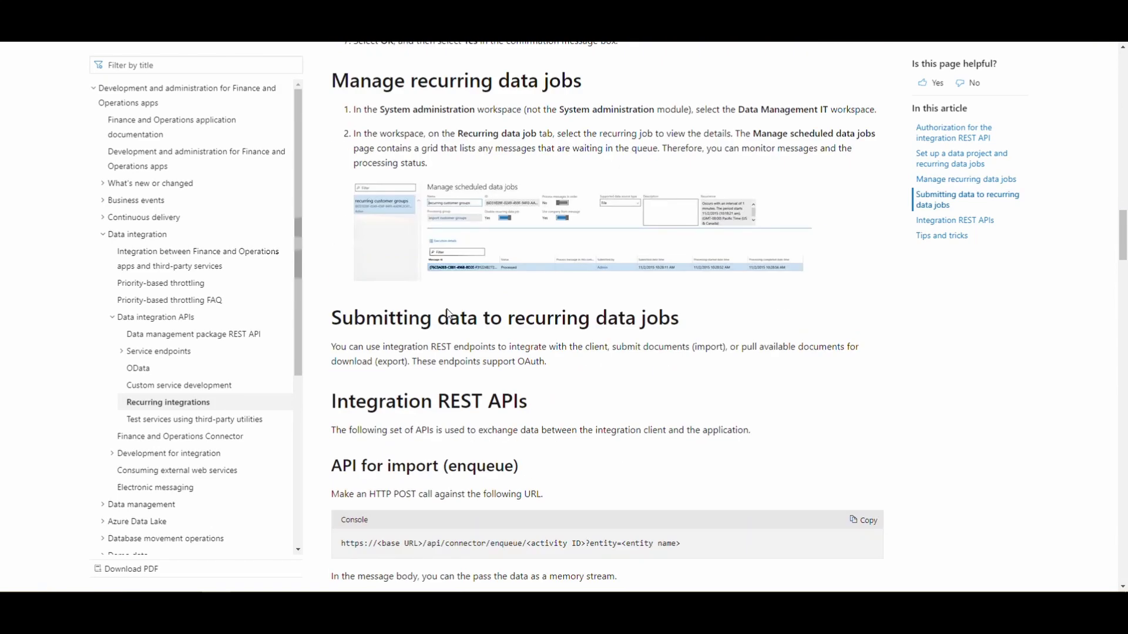
pyautogui.scroll(20, 449, 314)
pyautogui.scroll(7, 449, 309)
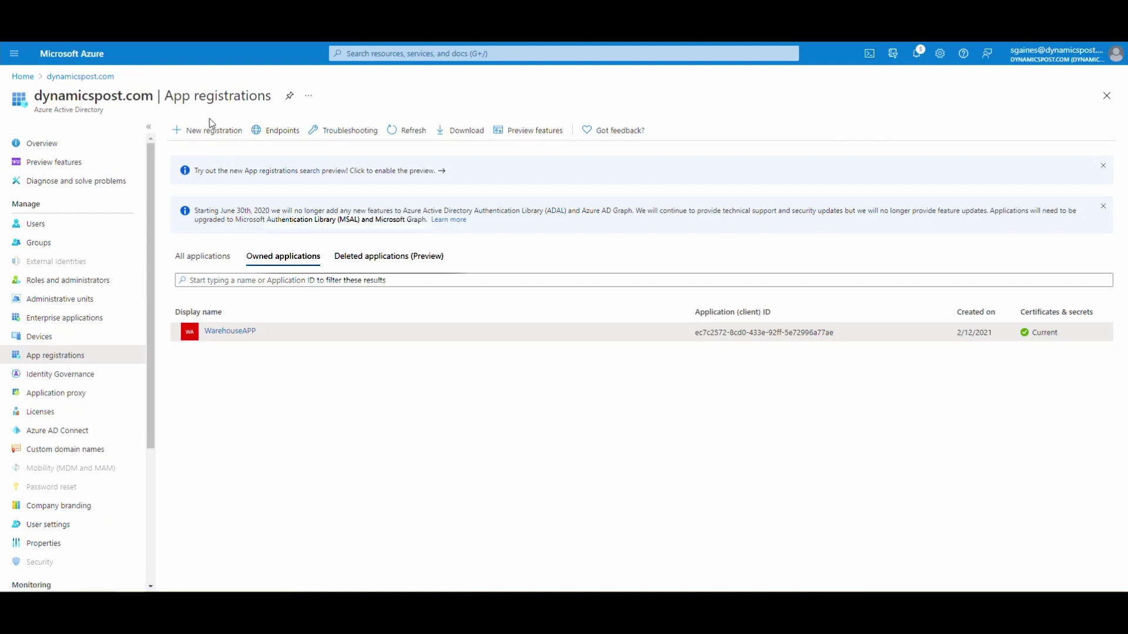
# Step: Create a single-tenant 'File Import Export' app registration under Azure Active Directory App registrations
pyautogui.click(30, 84)
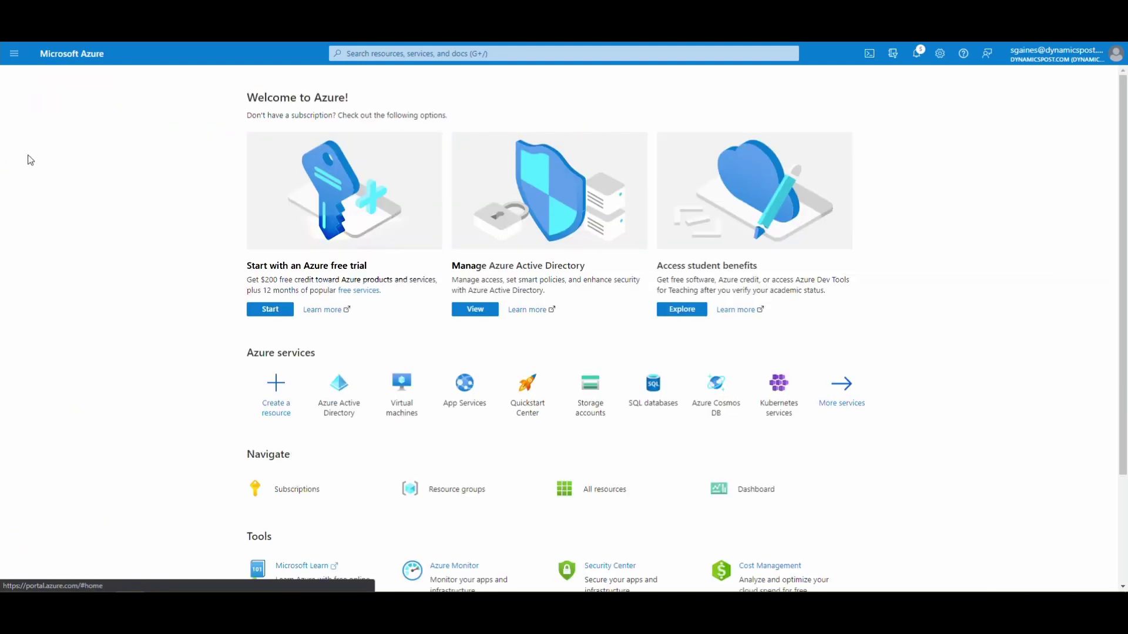
pyautogui.click(345, 387)
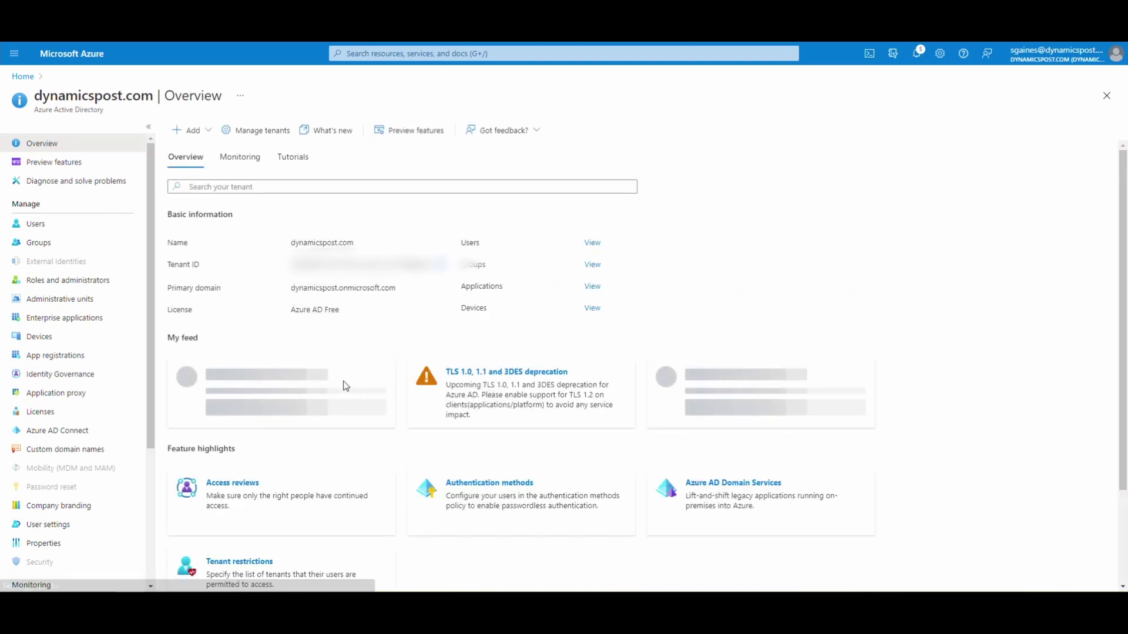
pyautogui.click(77, 357)
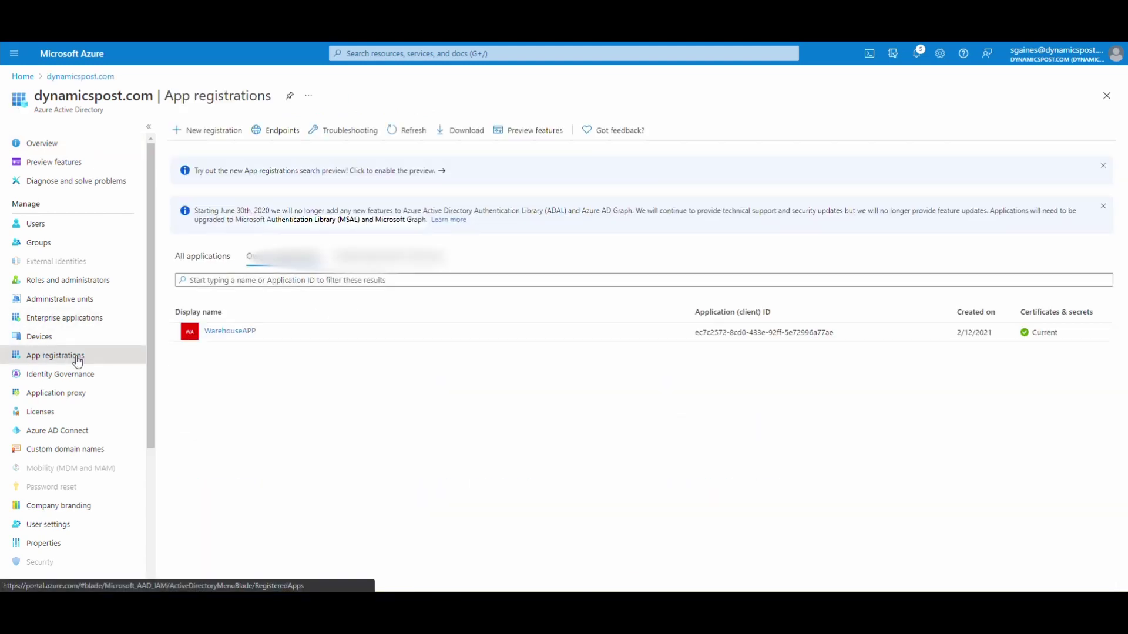
pyautogui.click(201, 138)
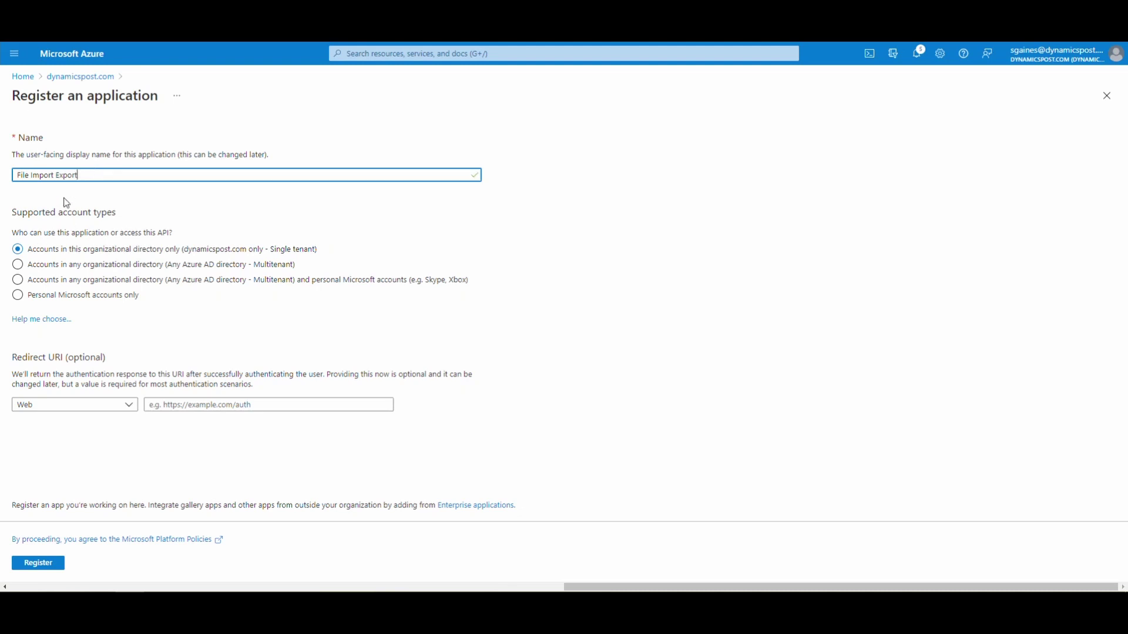
pyautogui.click(41, 565)
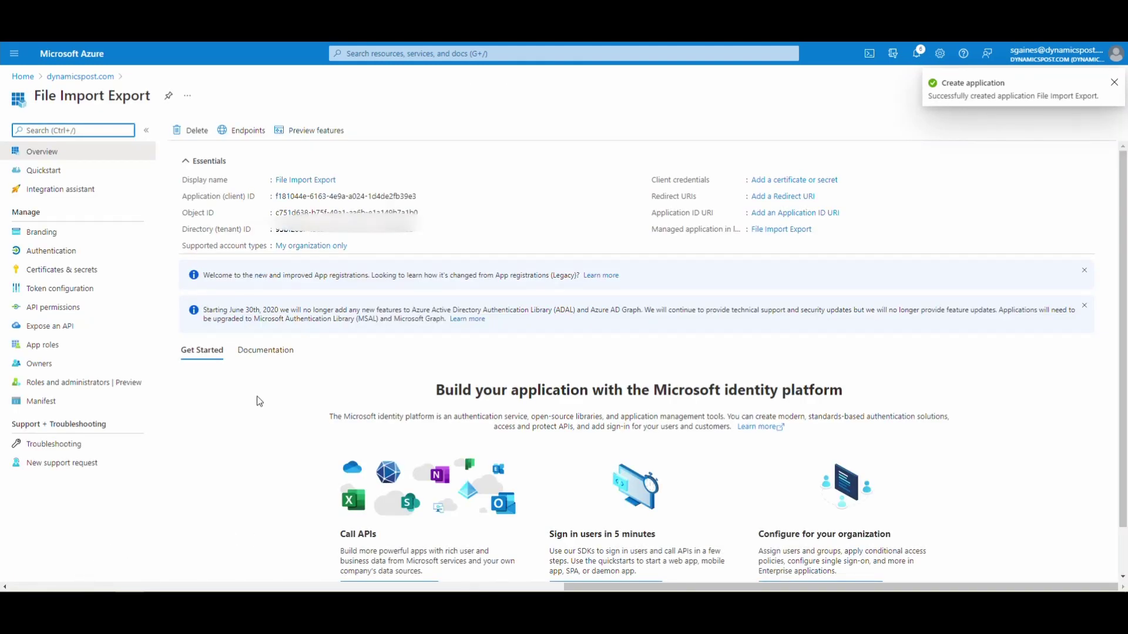
# Step: Add a 6-month client secret 'File Import and Export', then copy its value and the client ID
pyautogui.click(49, 276)
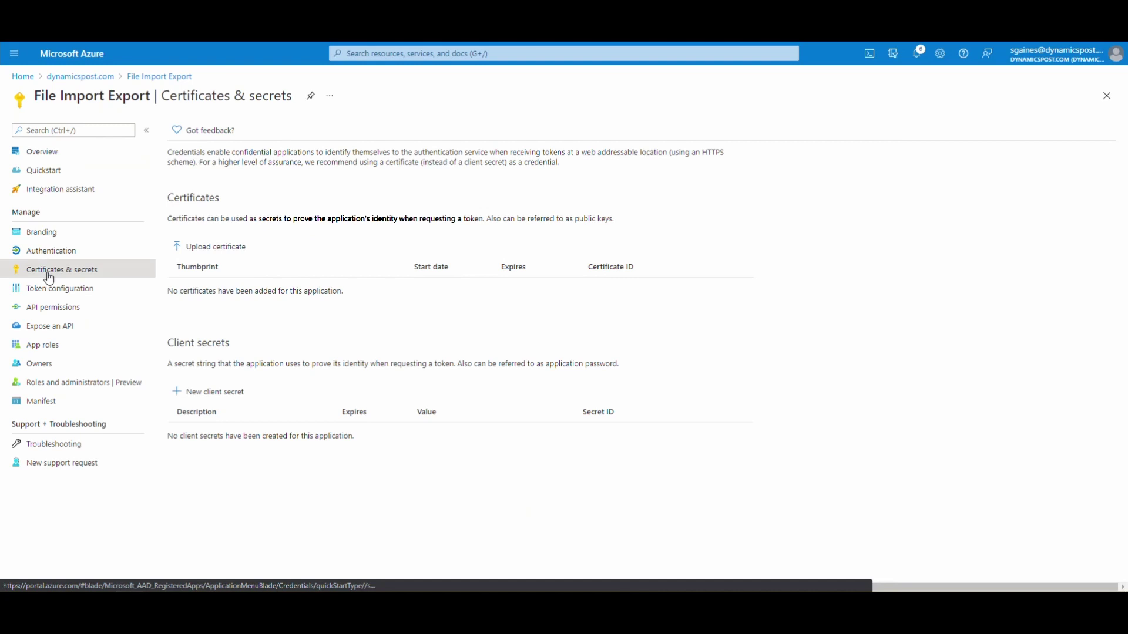
pyautogui.click(223, 401)
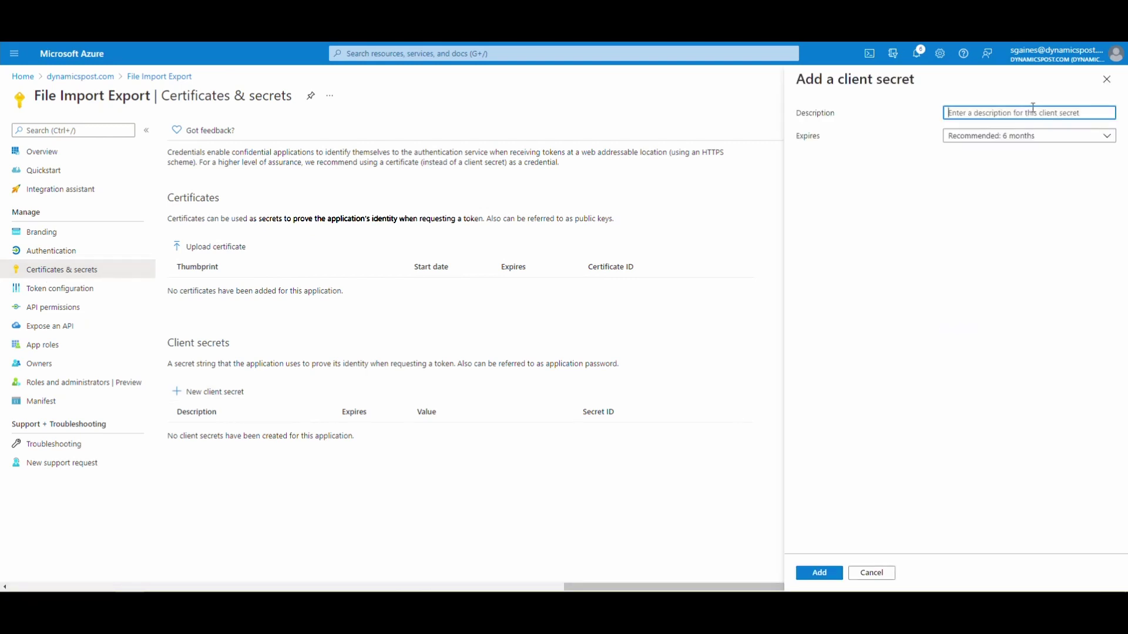
pyautogui.write('File Import and Export')
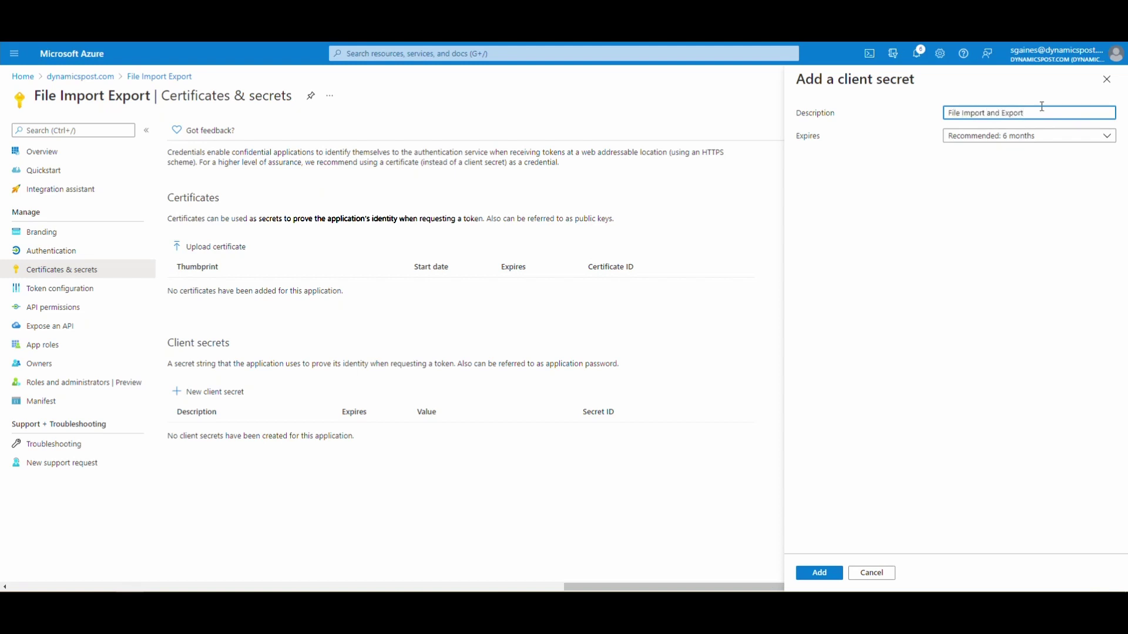
pyautogui.click(1106, 139)
pyautogui.click(1106, 140)
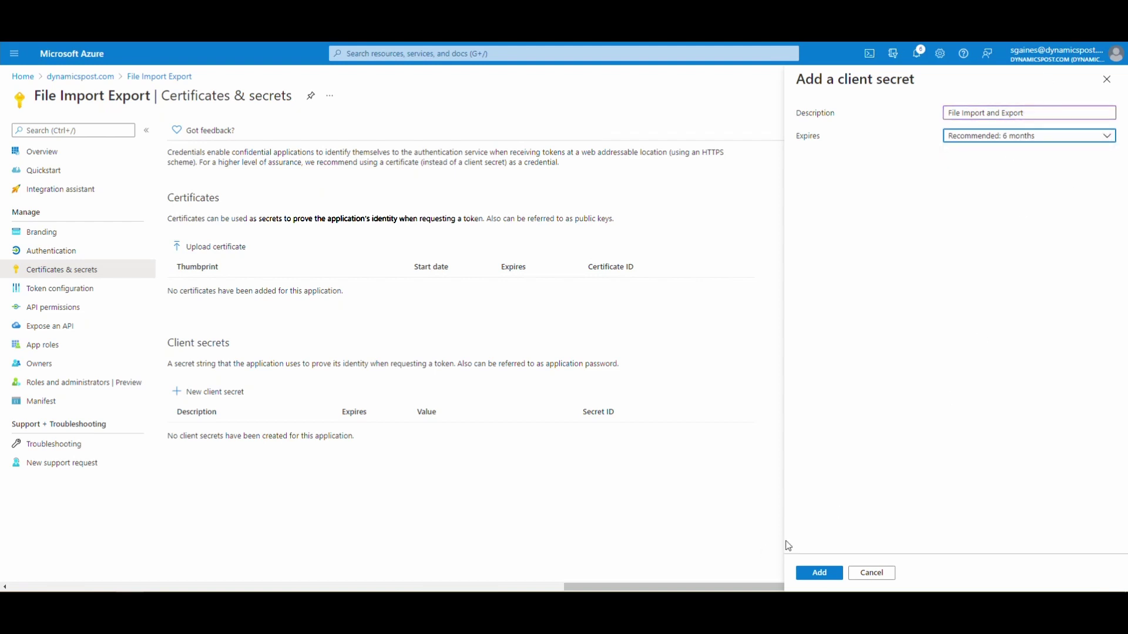
pyautogui.click(819, 573)
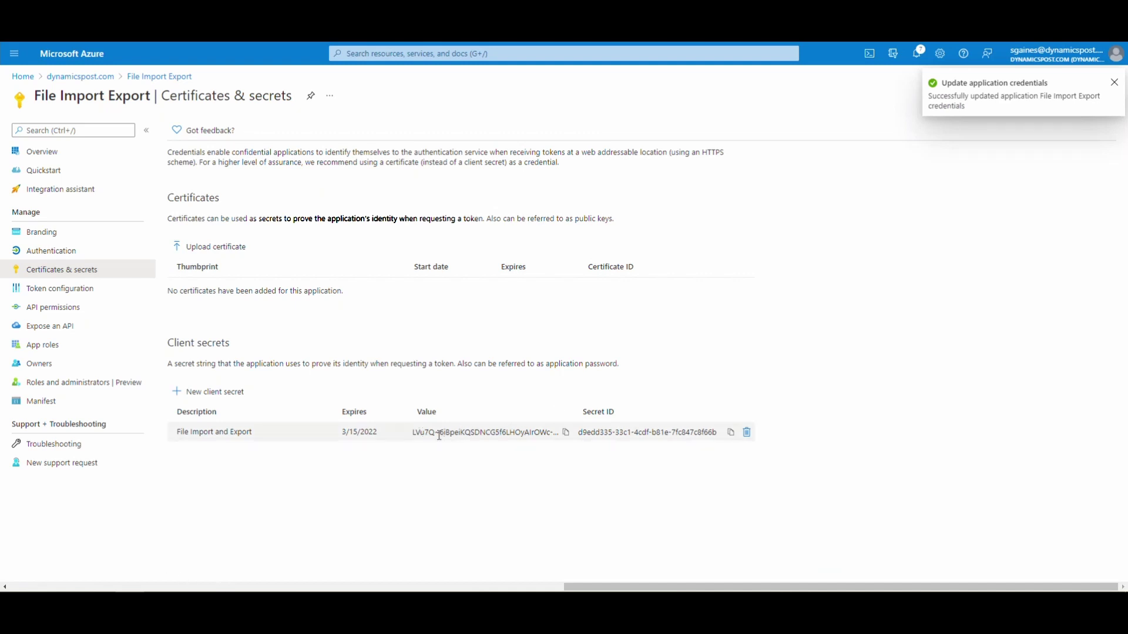
pyautogui.click(565, 433)
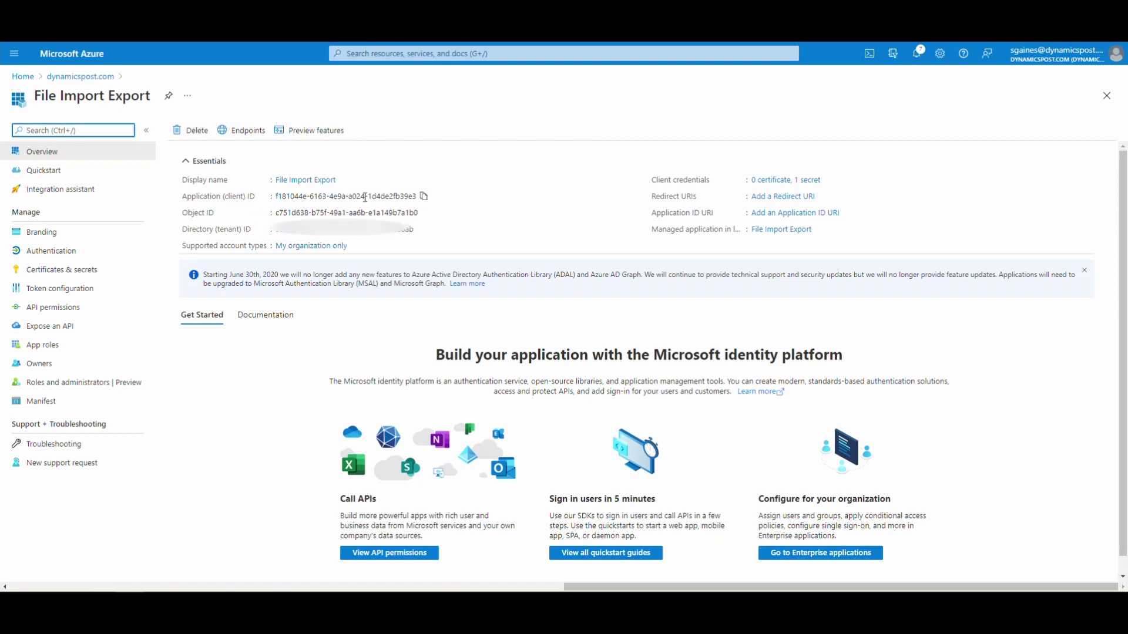
pyautogui.click(423, 196)
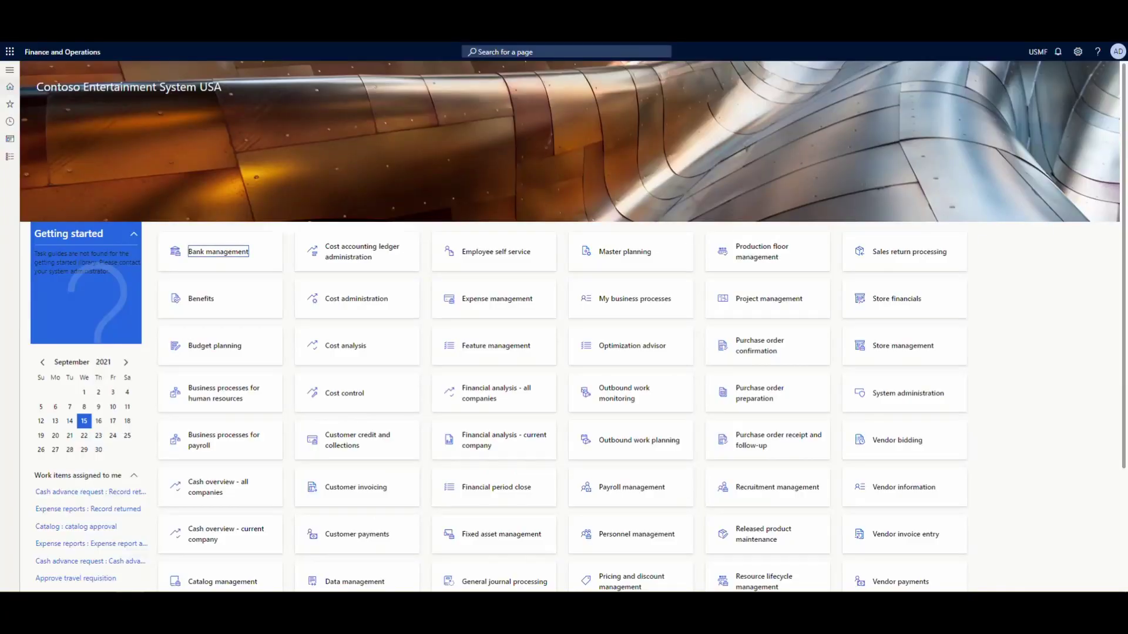
# Step: Go to System administration's Azure Active Directory applications page
pyautogui.click(9, 157)
pyautogui.scroll(-4, 55, 209)
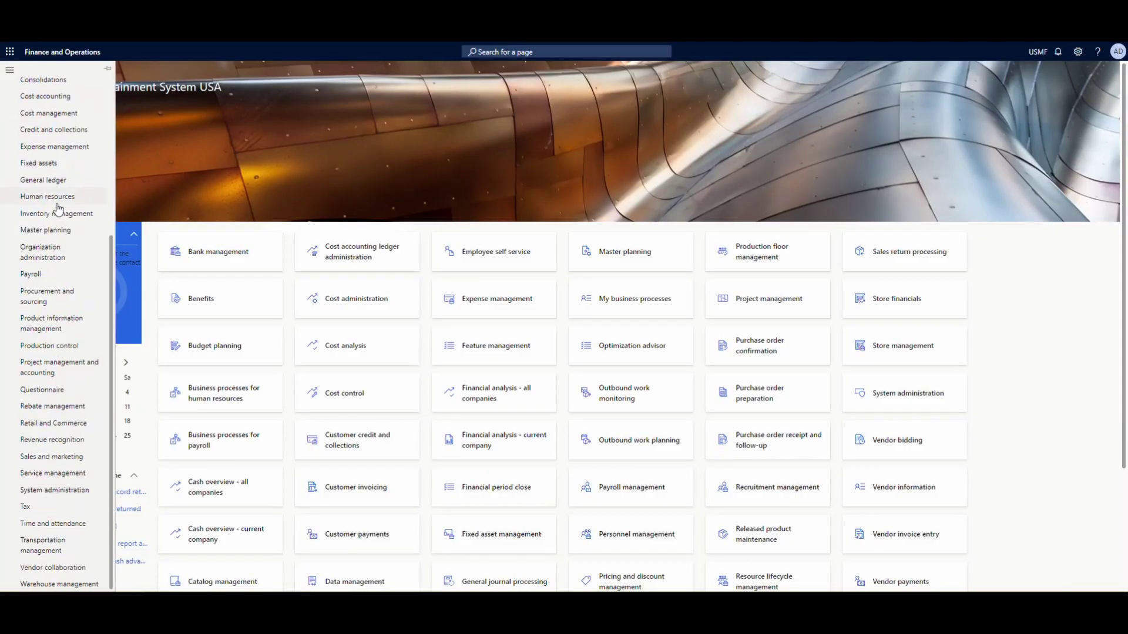
pyautogui.click(65, 492)
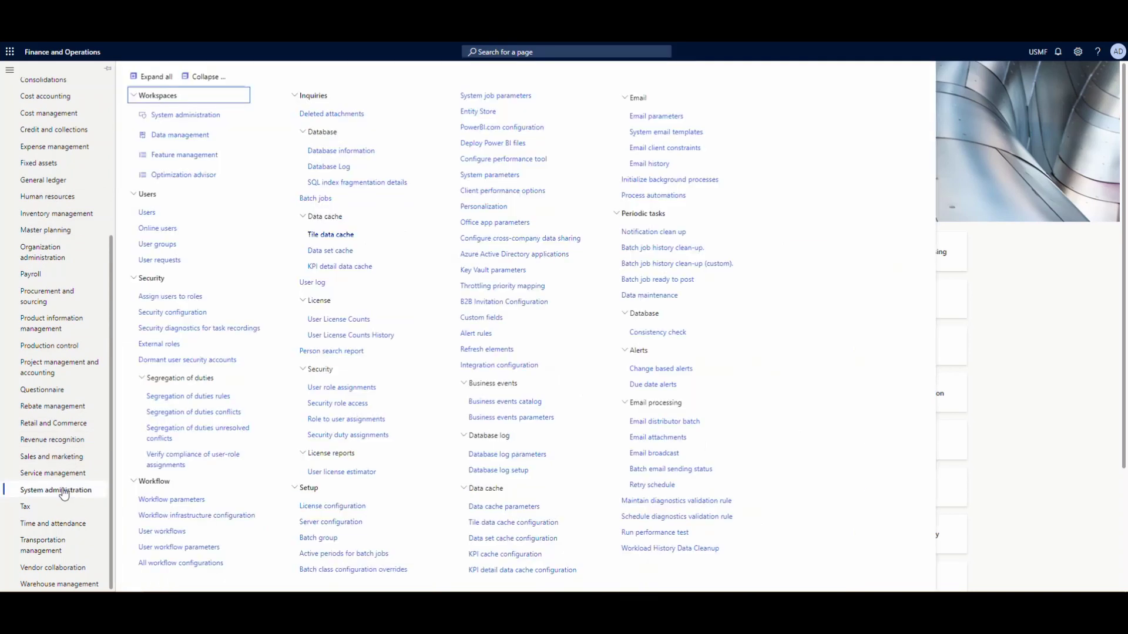
pyautogui.click(556, 257)
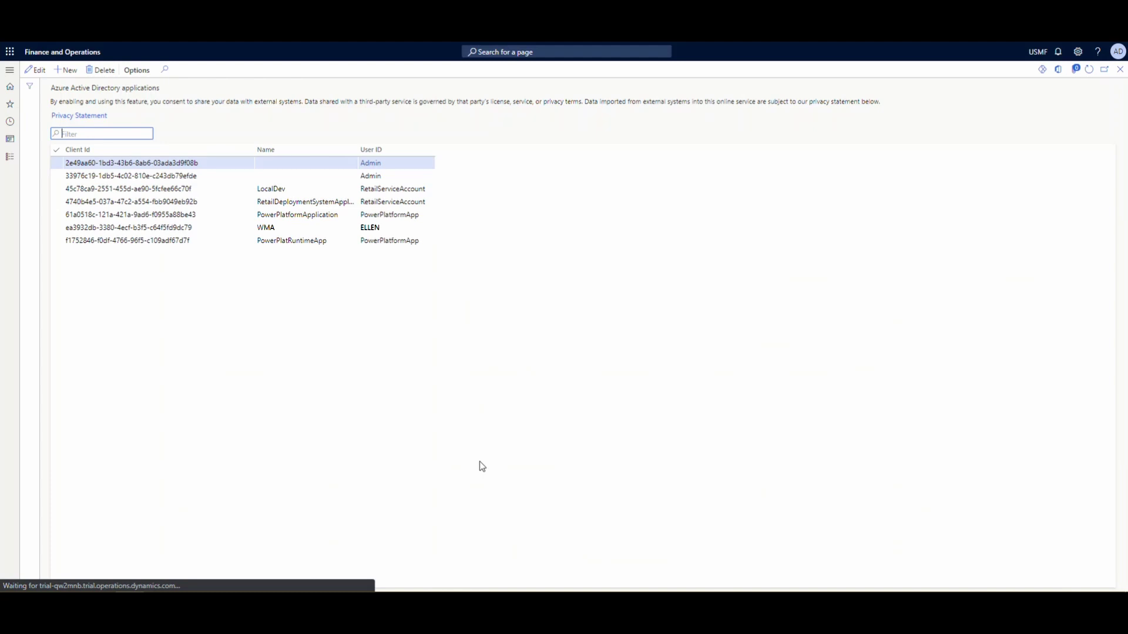
# Step: Add the copied client ID as a new application mapped to the Admin user
pyautogui.click(65, 70)
pyautogui.hotkey('ctrl', 'v')
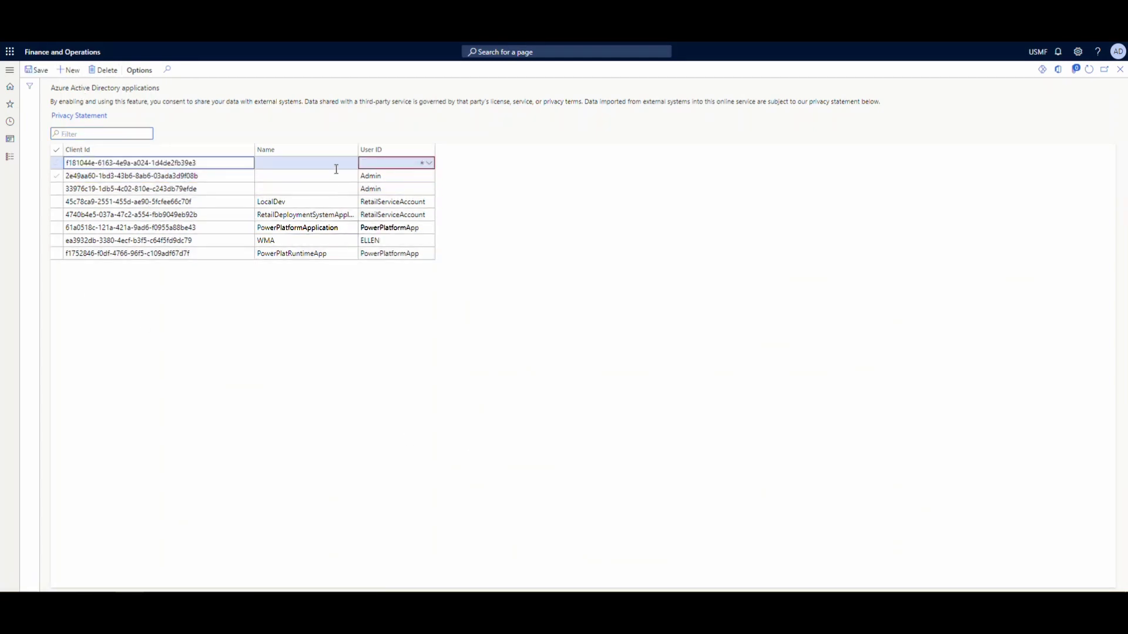
pyautogui.click(371, 167)
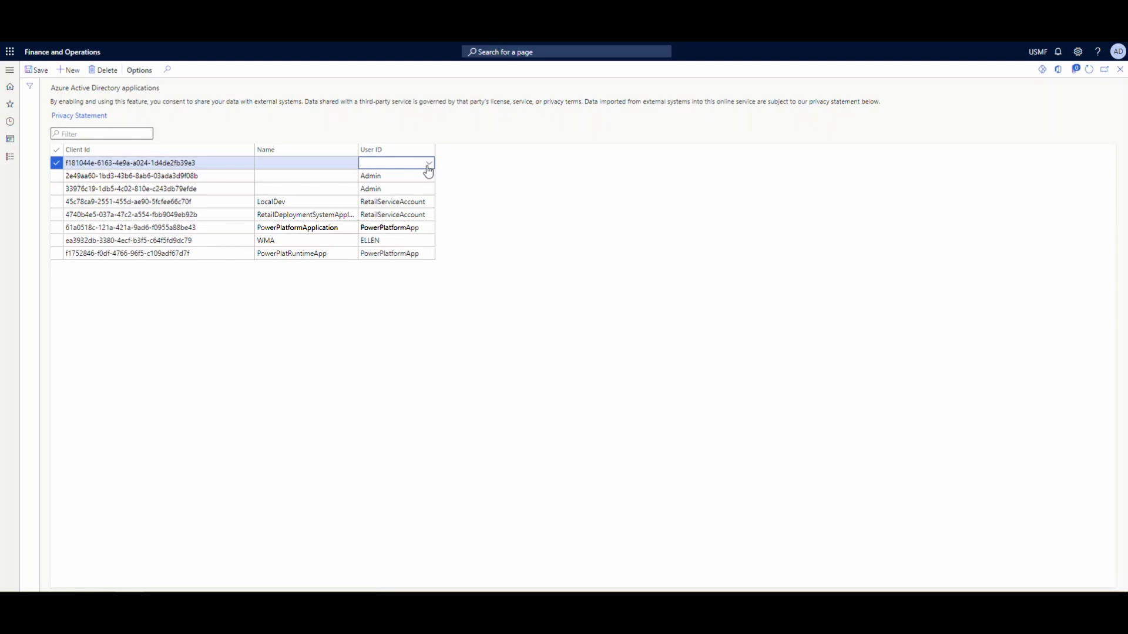
pyautogui.click(428, 164)
pyautogui.click(395, 202)
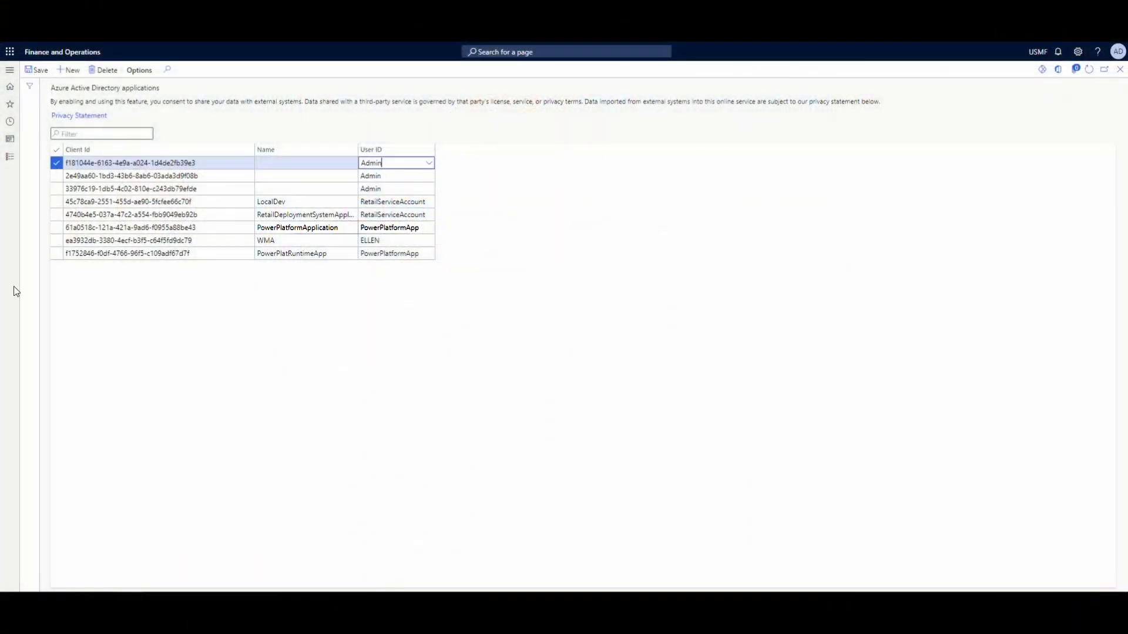
pyautogui.click(87, 53)
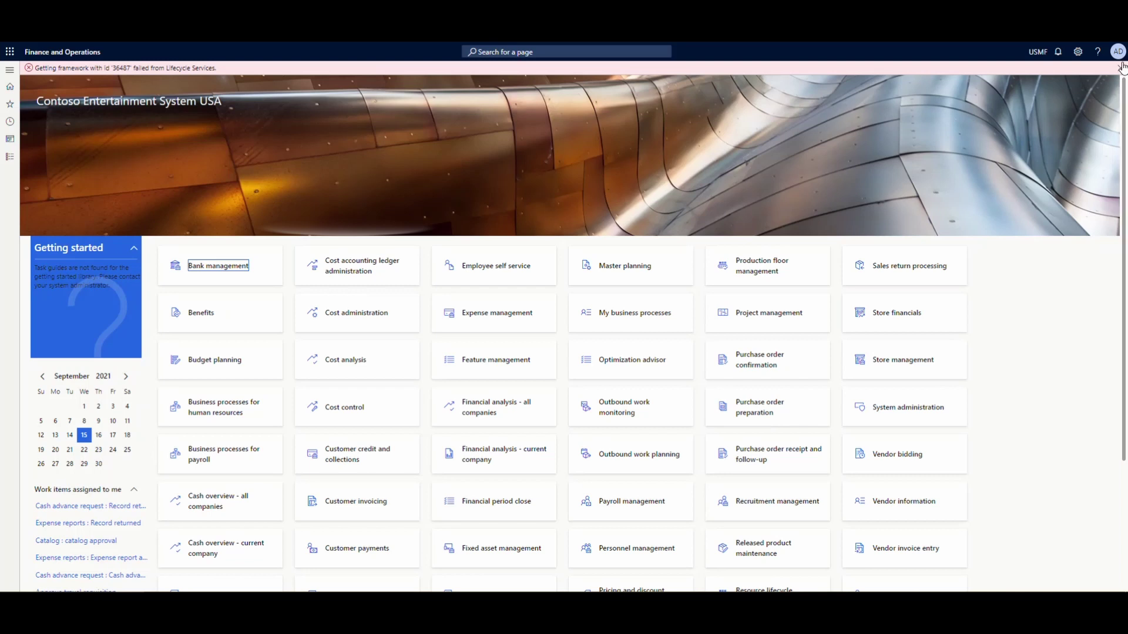
# Step: In Data management, save the Vendor Import import project with project category Integration
pyautogui.click(1119, 67)
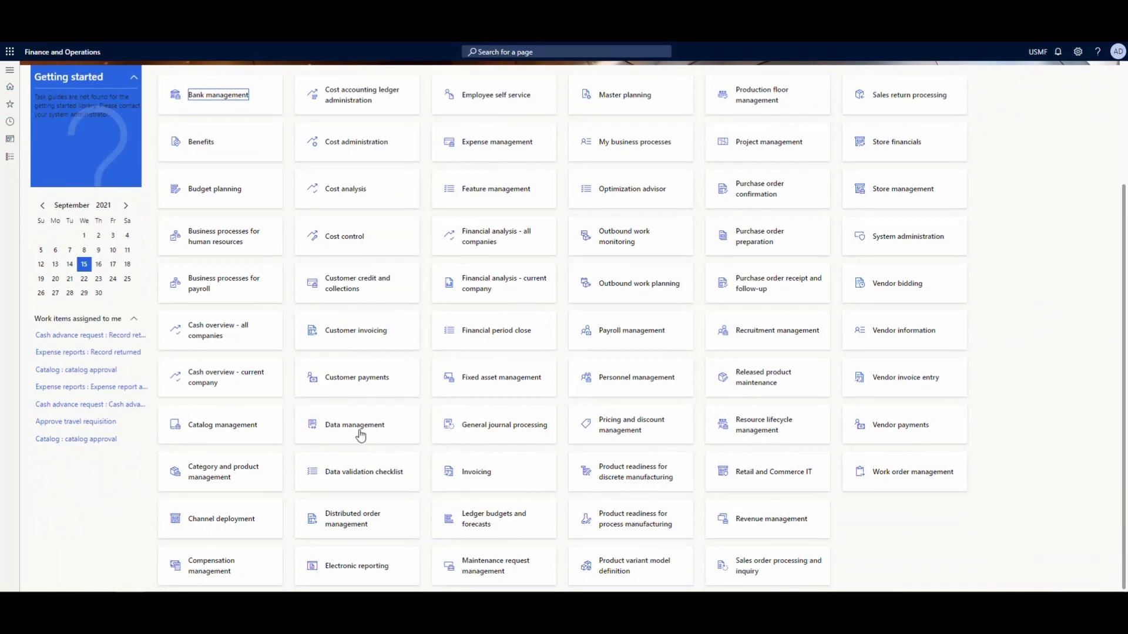
pyautogui.click(359, 434)
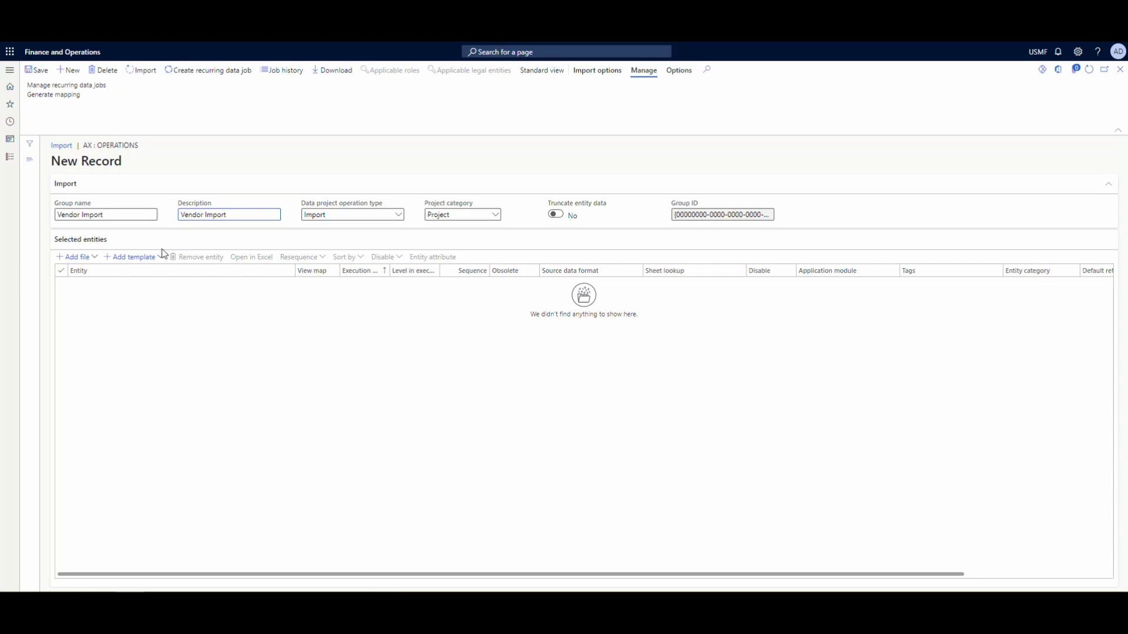
pyautogui.click(495, 222)
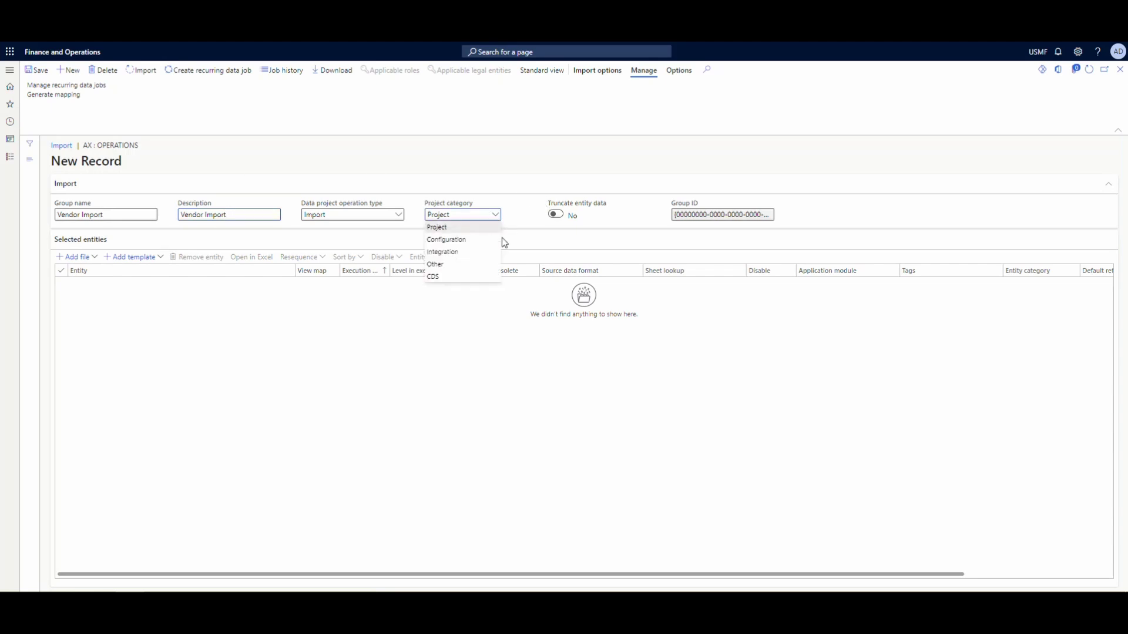
pyautogui.click(481, 254)
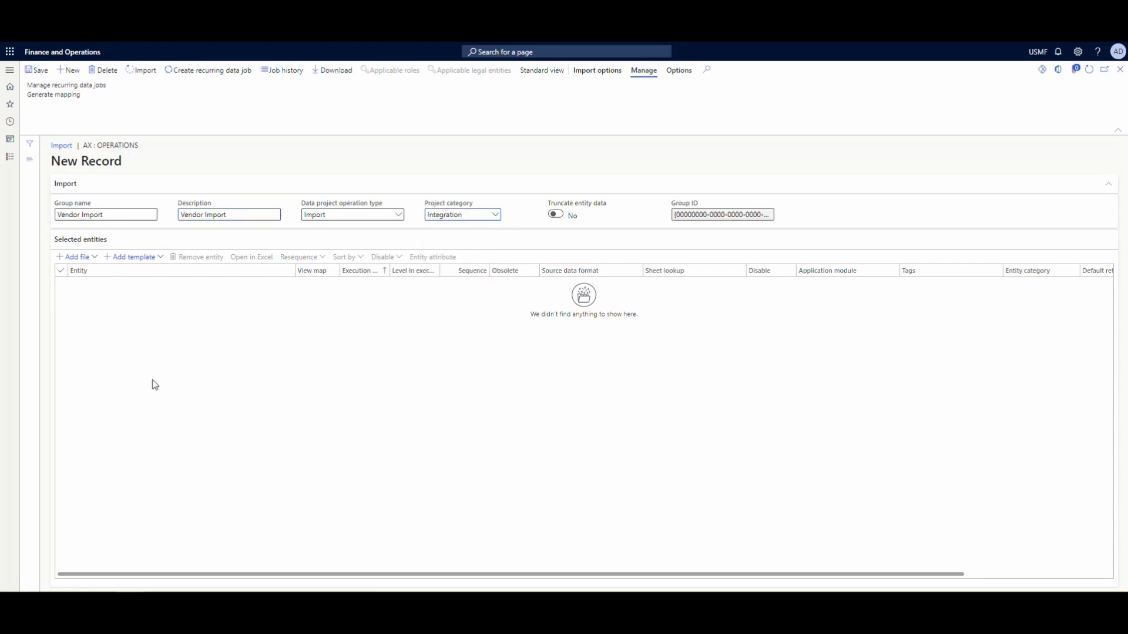
pyautogui.click(76, 257)
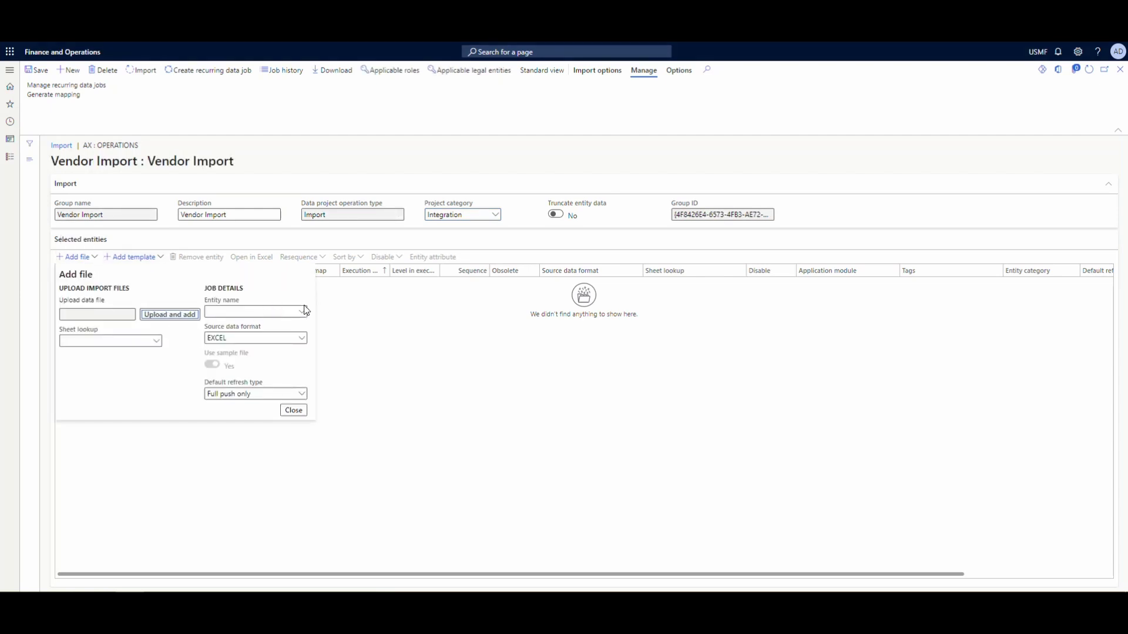
# Step: Add the Vendors V2 entity to Vendor Import by uploading the Vendors V2..xlsx file
pyautogui.click(275, 315)
pyautogui.write('vendors')
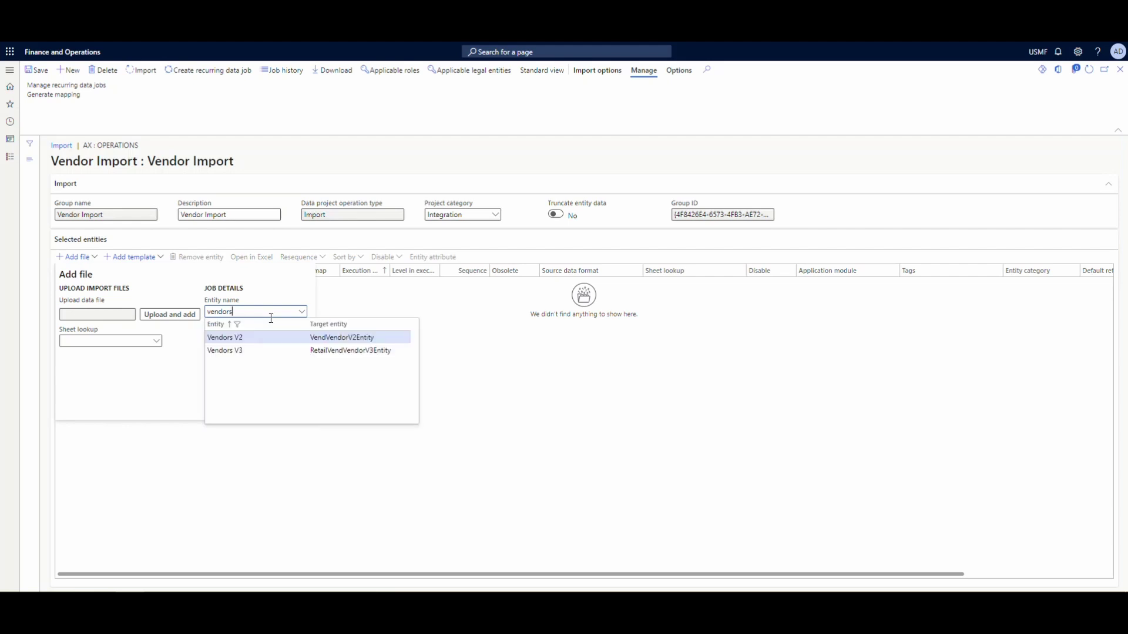
pyautogui.click(256, 347)
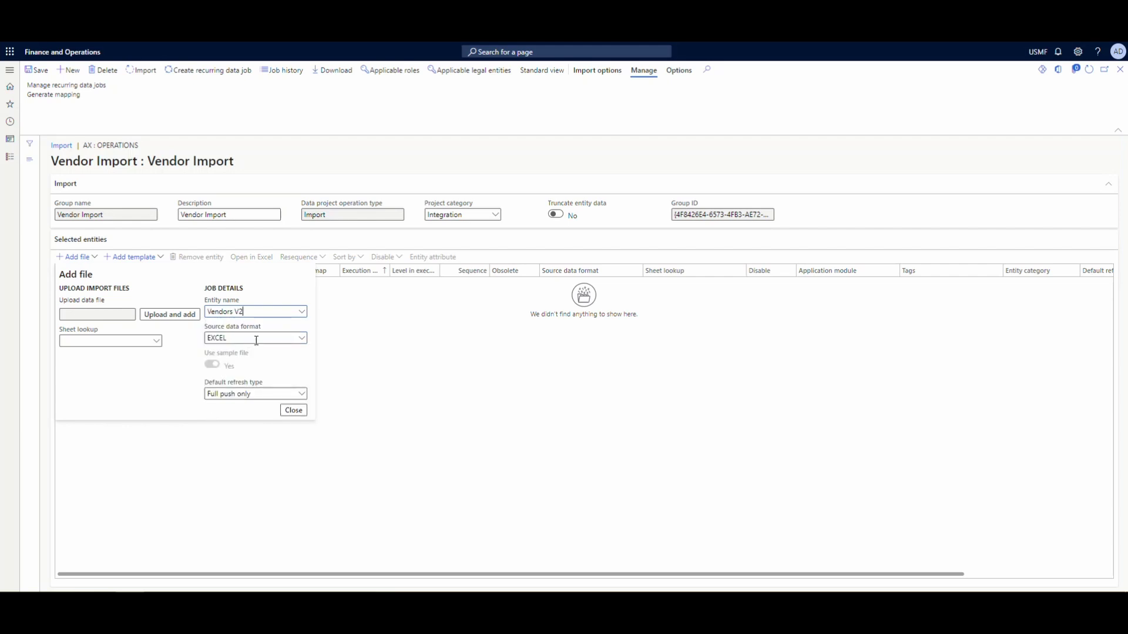
pyautogui.click(154, 314)
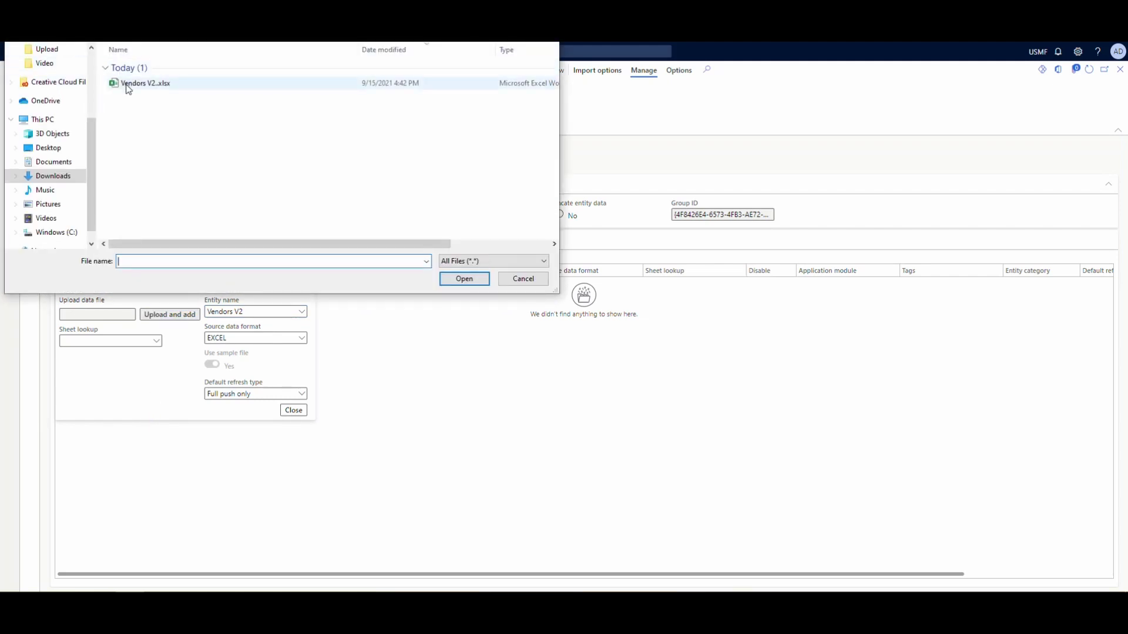
pyautogui.click(128, 85)
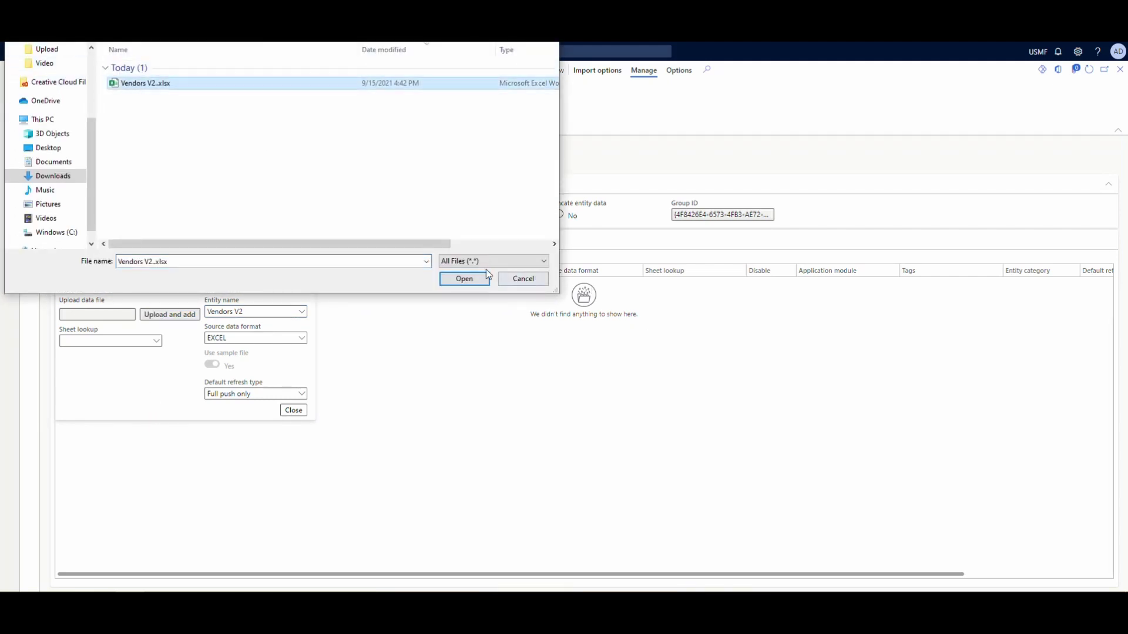
pyautogui.click(467, 280)
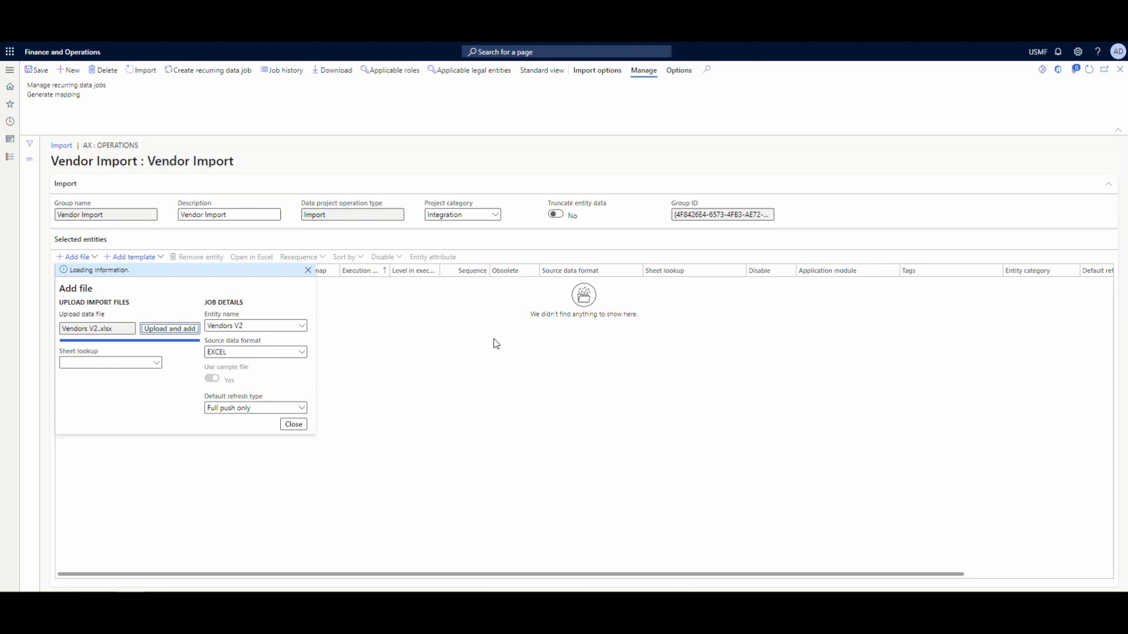
pyautogui.click(449, 442)
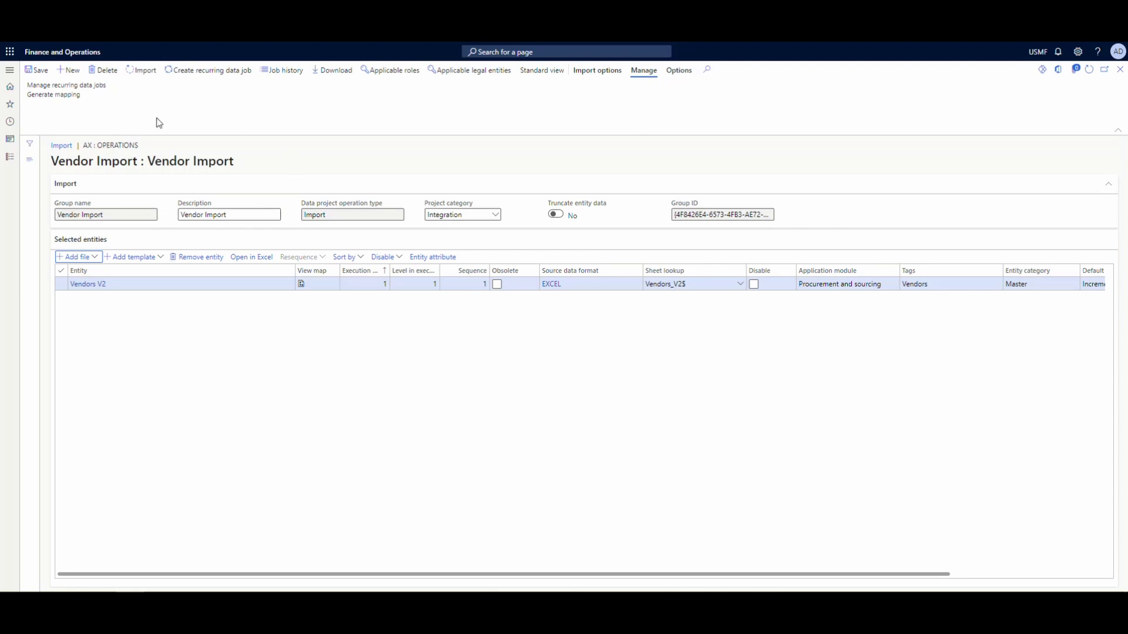
# Step: Run Import now on Vendor Import, updating 49 vendor records, and close the execution summary
pyautogui.click(595, 71)
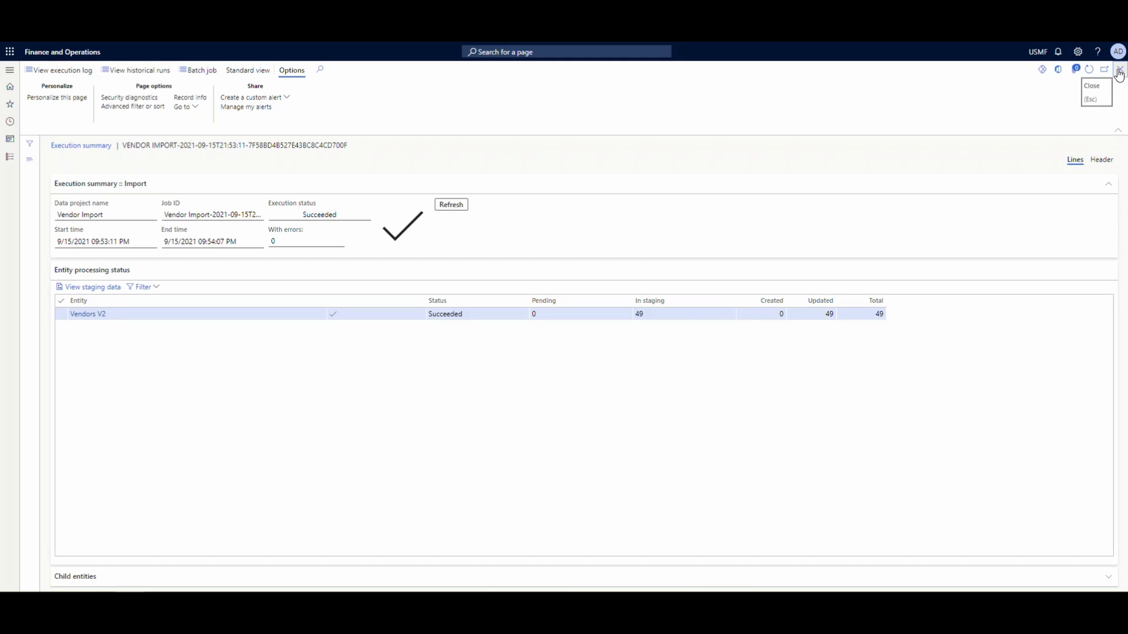
pyautogui.click(1120, 70)
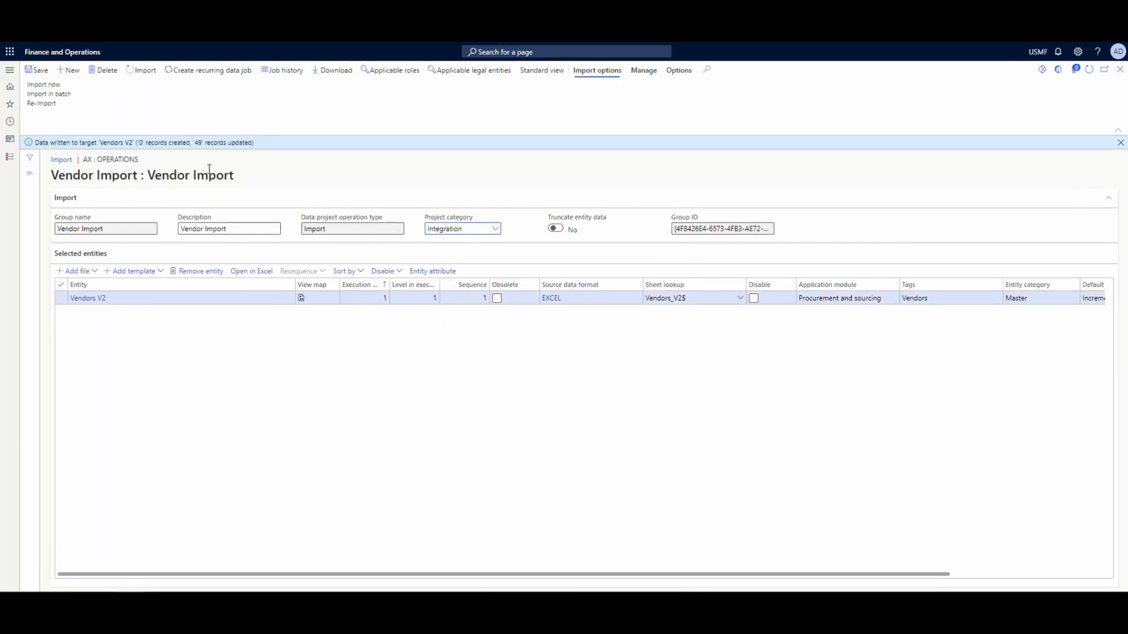
pyautogui.click(201, 71)
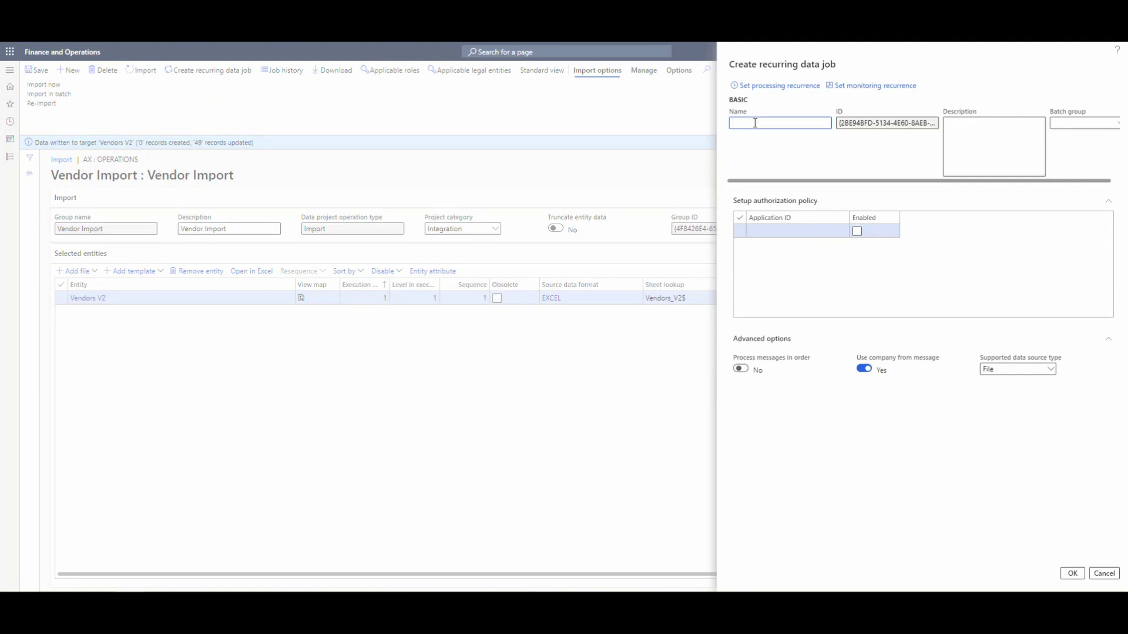
# Step: Paste the application ID into the Vendor Import recurring job and keep File as source type
pyautogui.click(778, 231)
pyautogui.hotkey('ctrl', 'v')
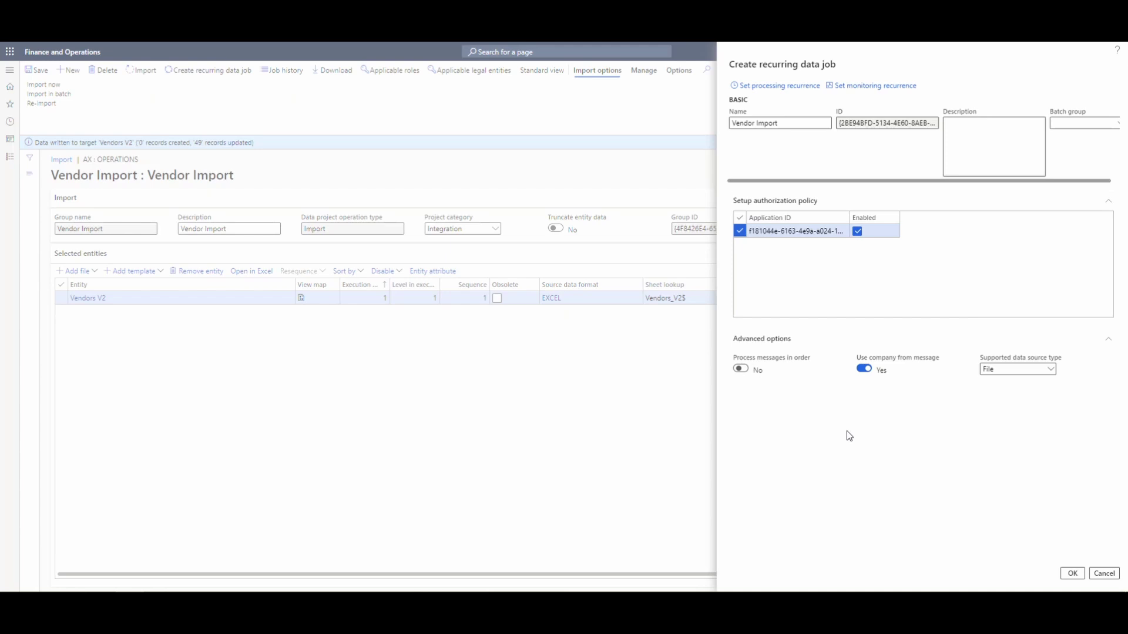
pyautogui.click(1050, 369)
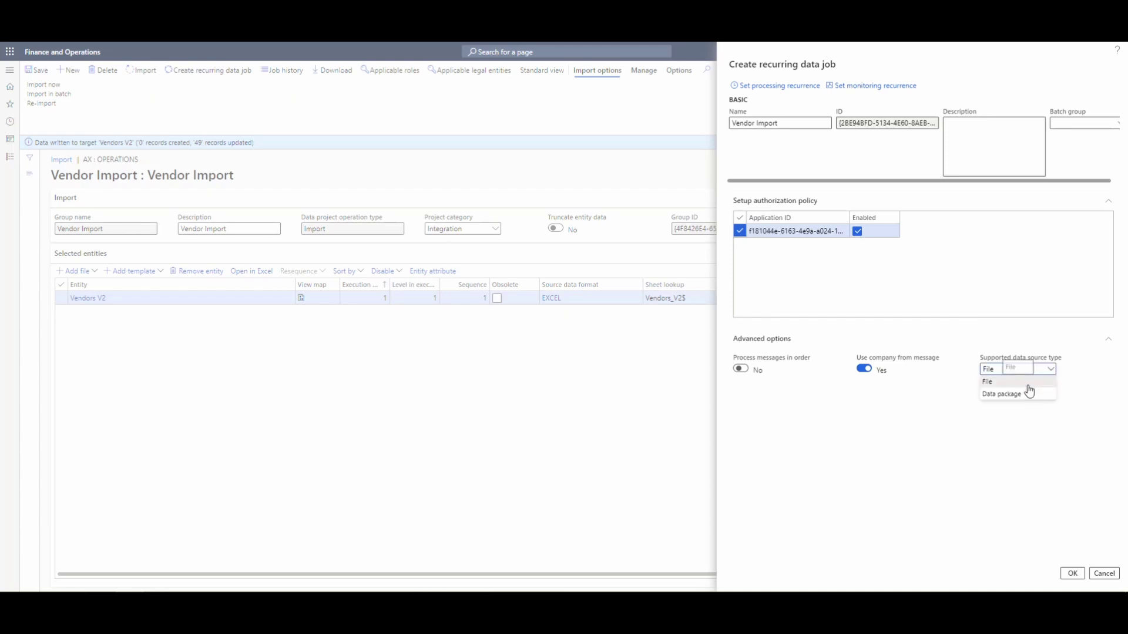
pyautogui.click(998, 382)
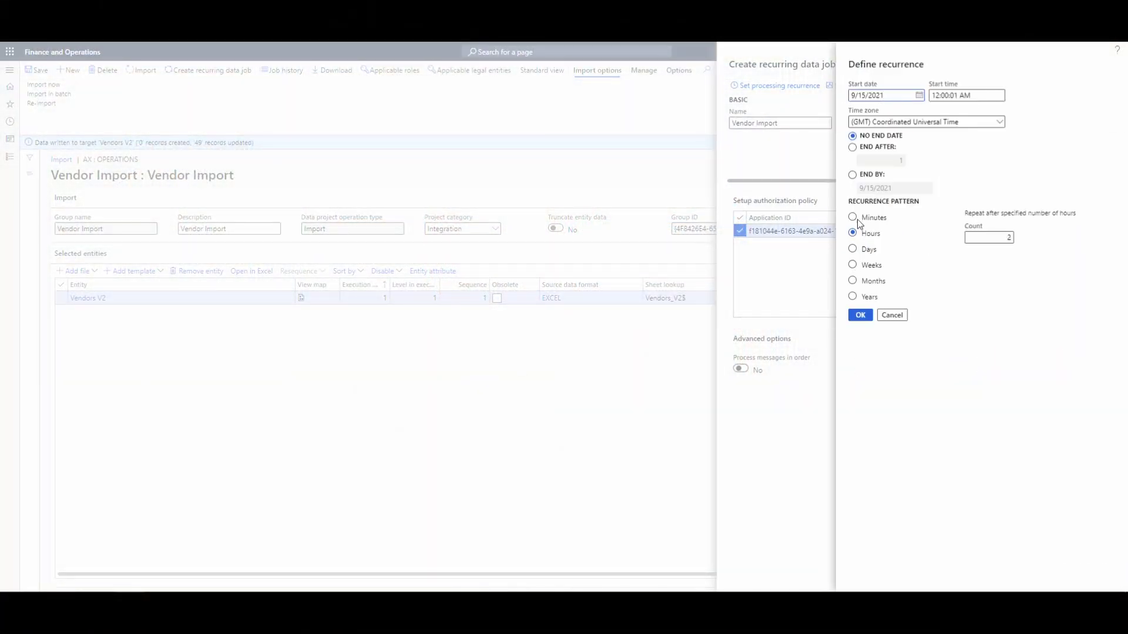
# Step: Set the Vendor Import job to recur every 1 minute and confirm enabling it
pyautogui.moveTo(992, 245); pyautogui.dragTo(1028, 244)
pyautogui.write('10')
pyautogui.click(860, 315)
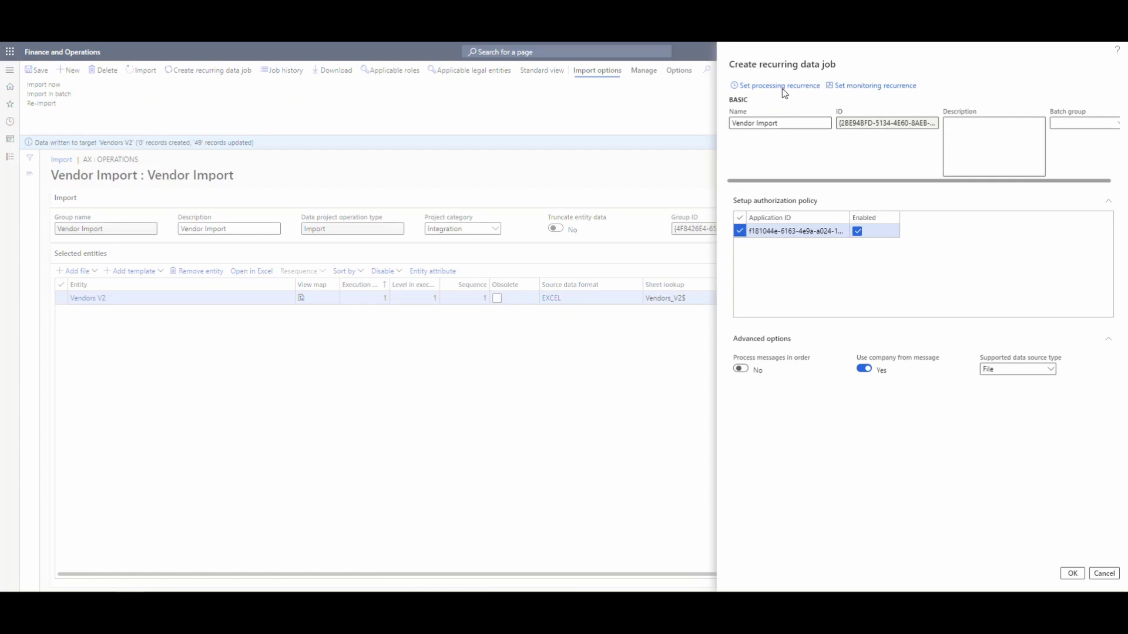
pyautogui.click(781, 88)
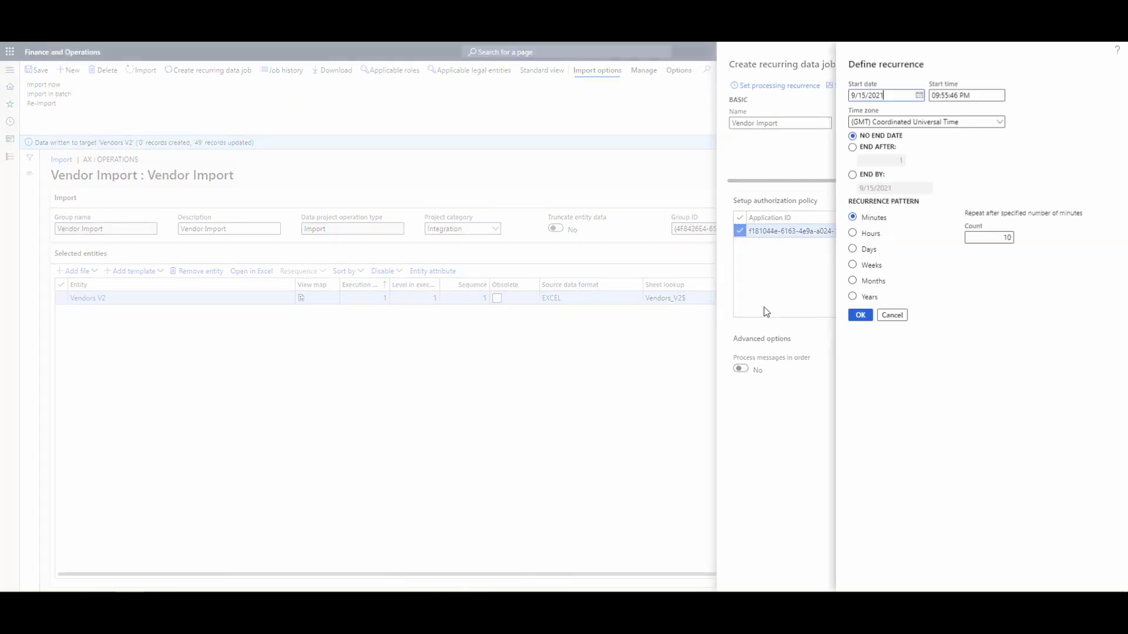
pyautogui.doubleClick(999, 239)
pyautogui.write('1')
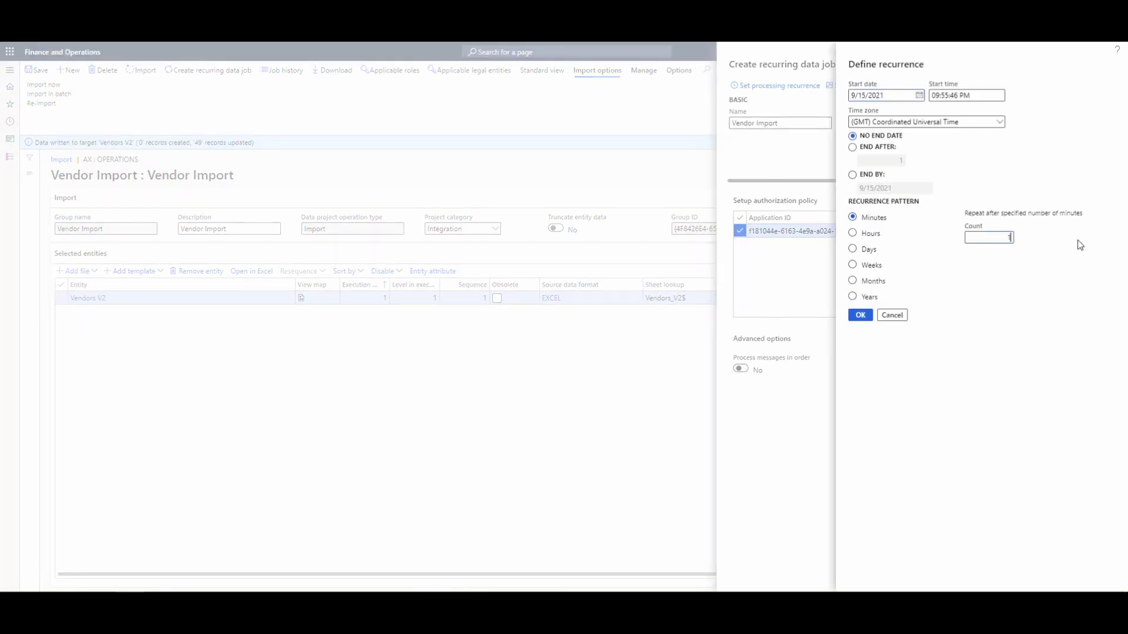
pyautogui.click(860, 315)
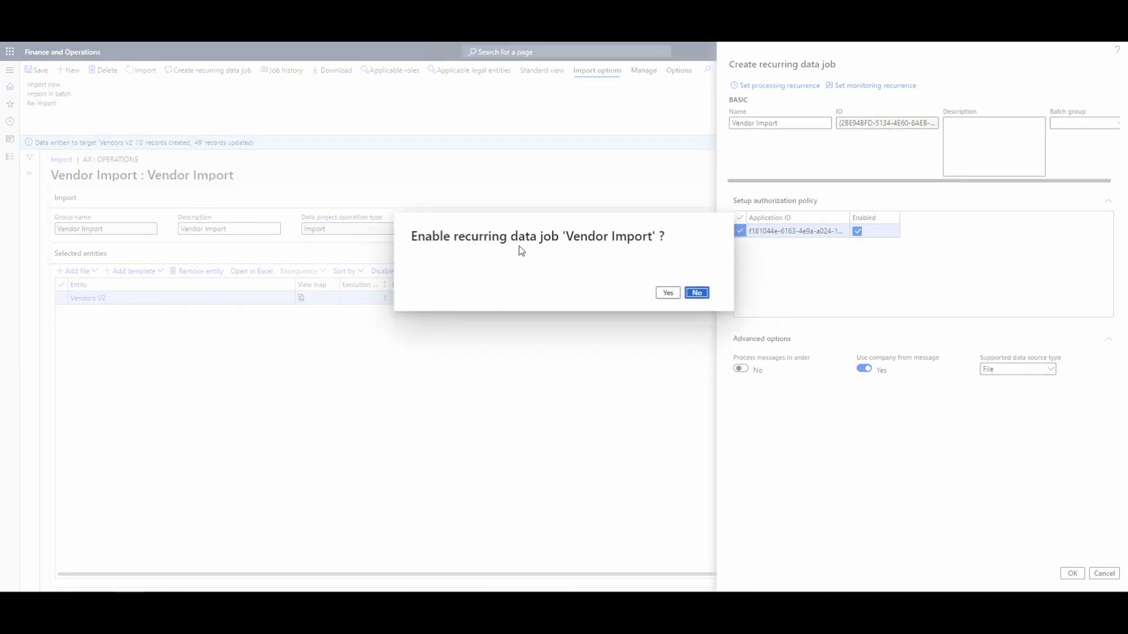
pyautogui.click(660, 293)
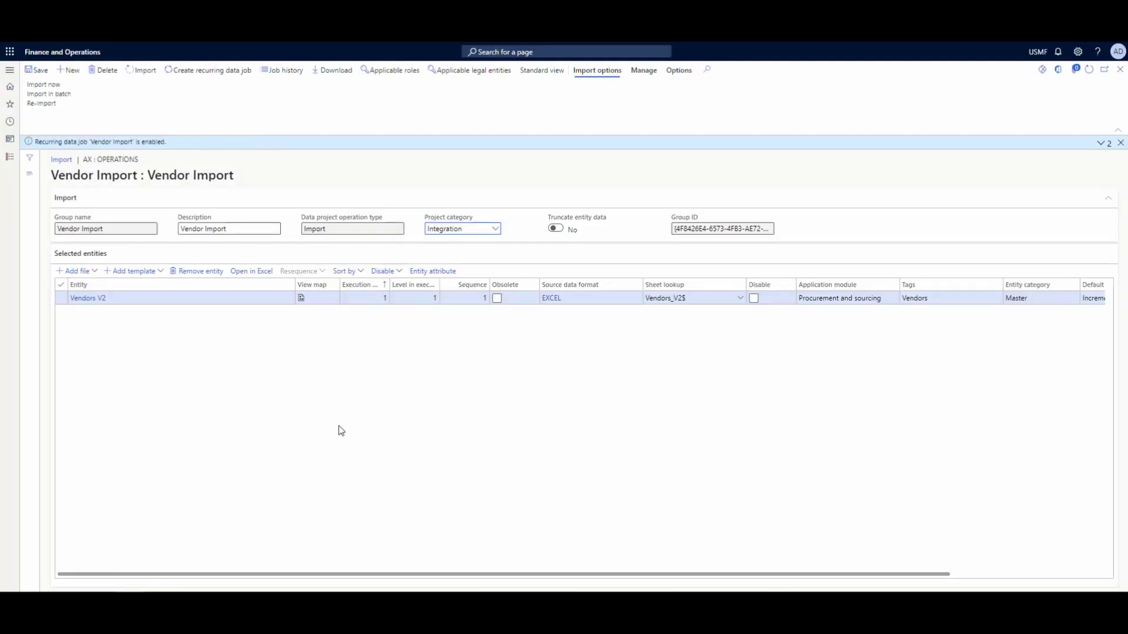
# Step: Copy the Vendor Import recurring job's ID from Manage recurring data jobs
pyautogui.click(1121, 144)
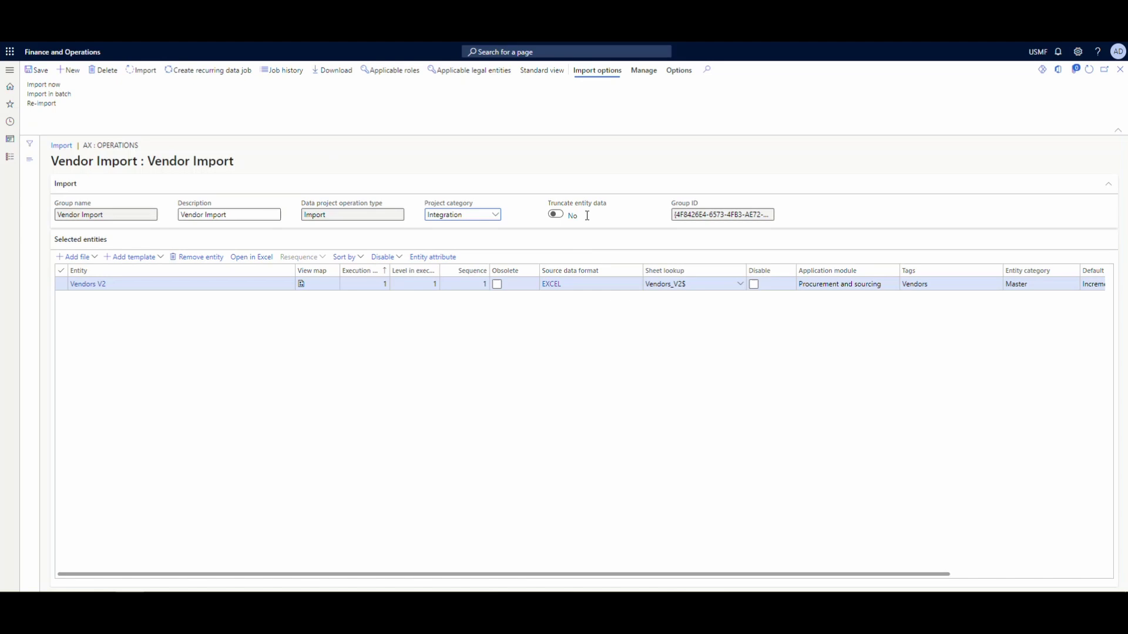
pyautogui.click(644, 70)
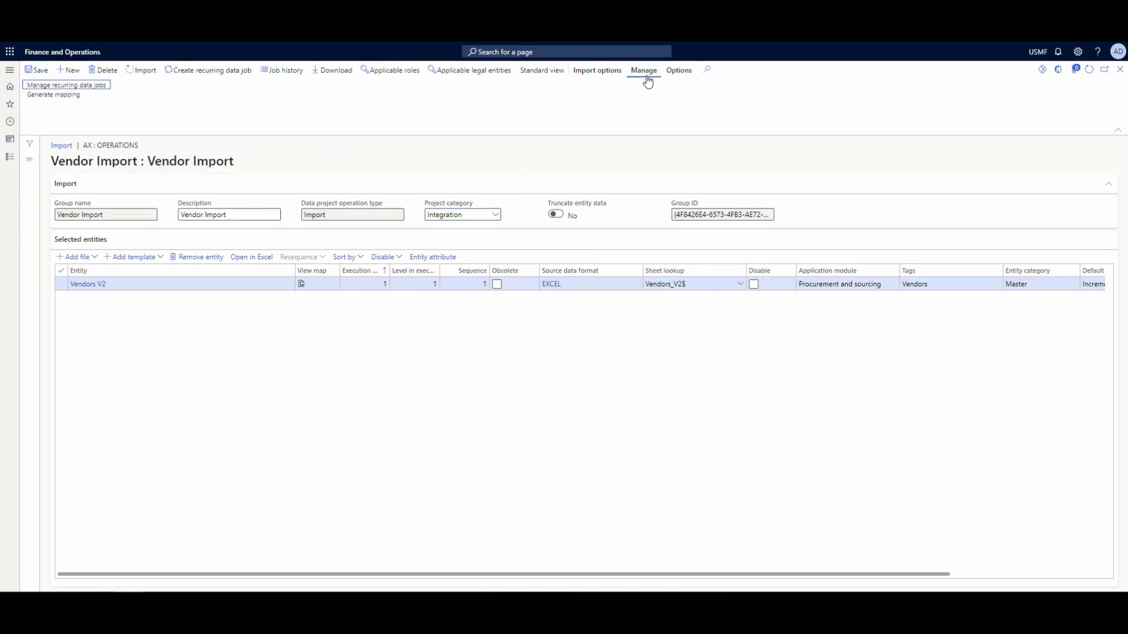
pyautogui.click(70, 85)
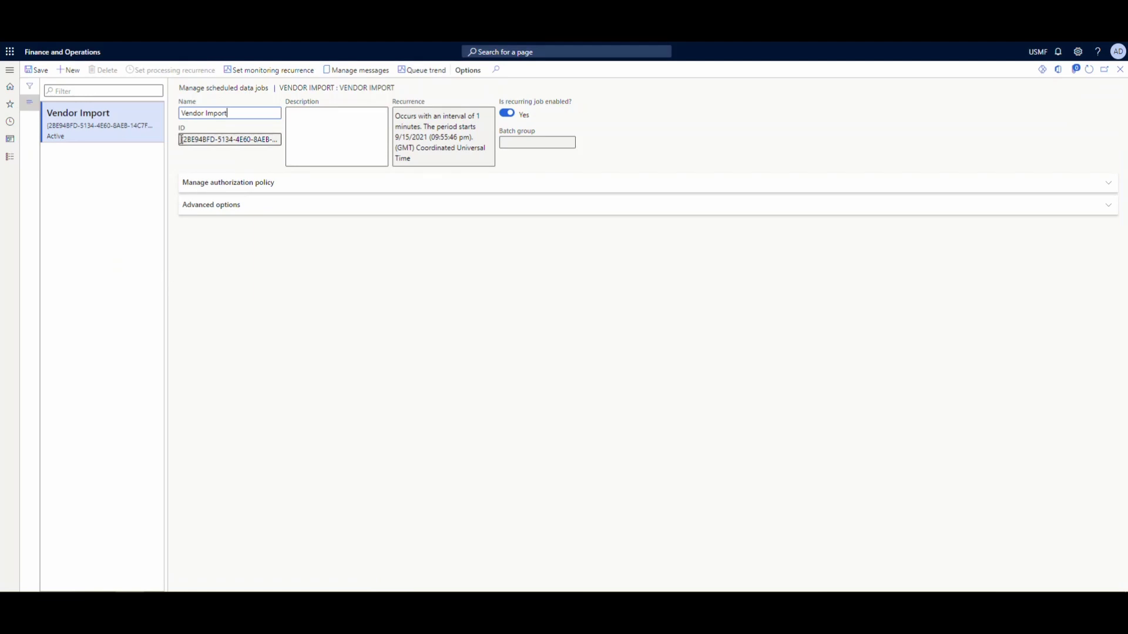
pyautogui.moveTo(181, 139); pyautogui.dragTo(289, 149)
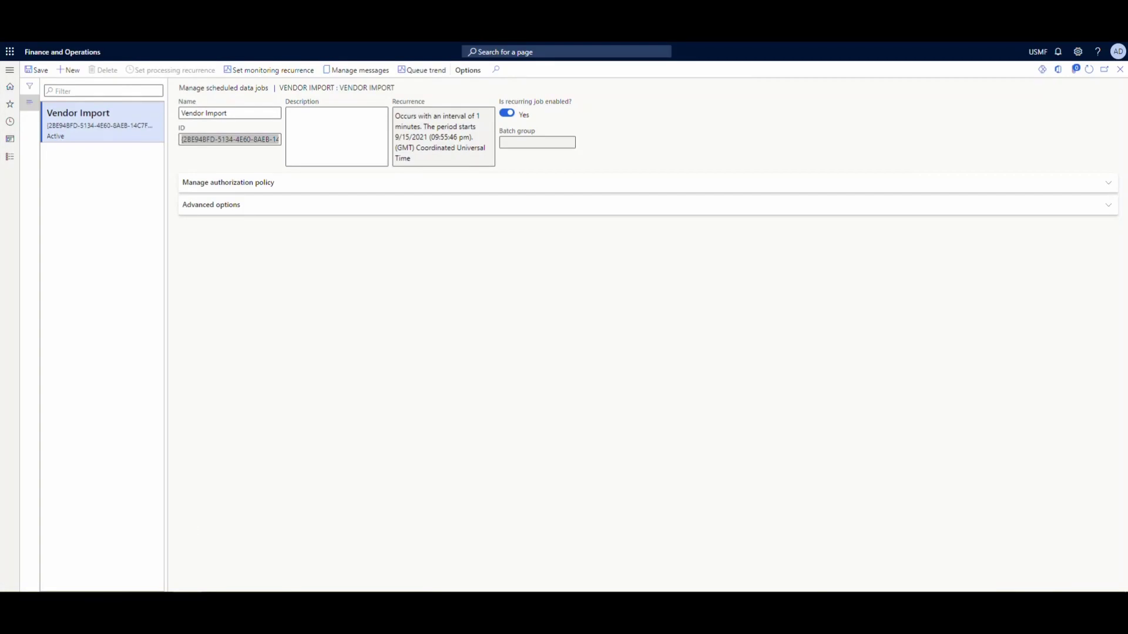
pyautogui.hotkey('alt', 'Tab')
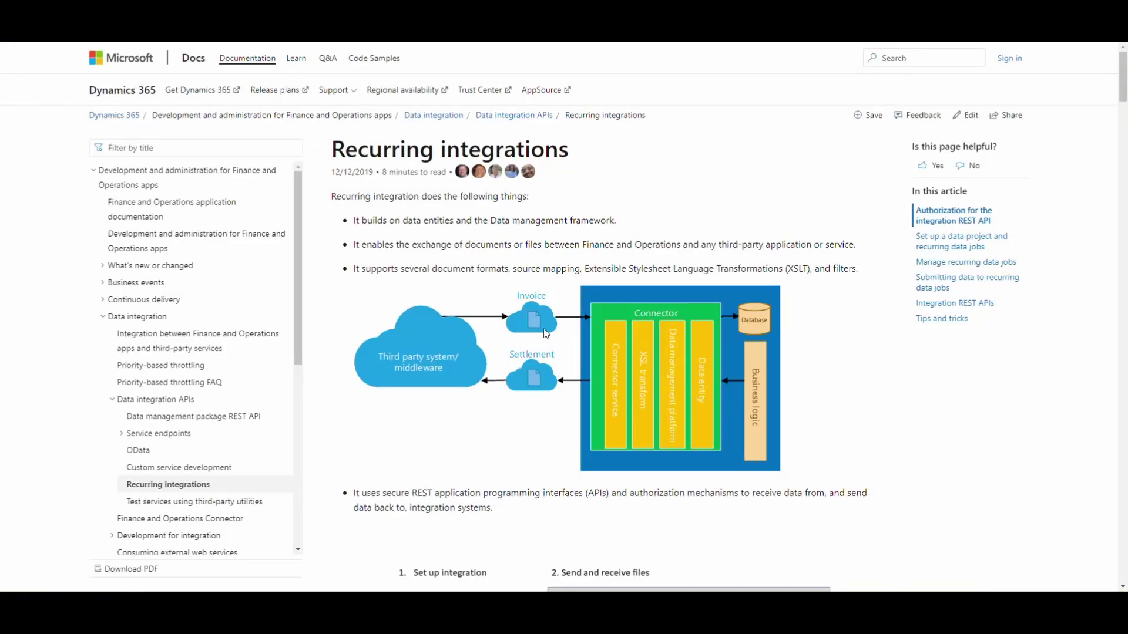
# Step: Scroll the Recurring integrations article down to the API for import (enqueue) URL format
pyautogui.scroll(-15, 544, 329)
pyautogui.scroll(-18, 544, 329)
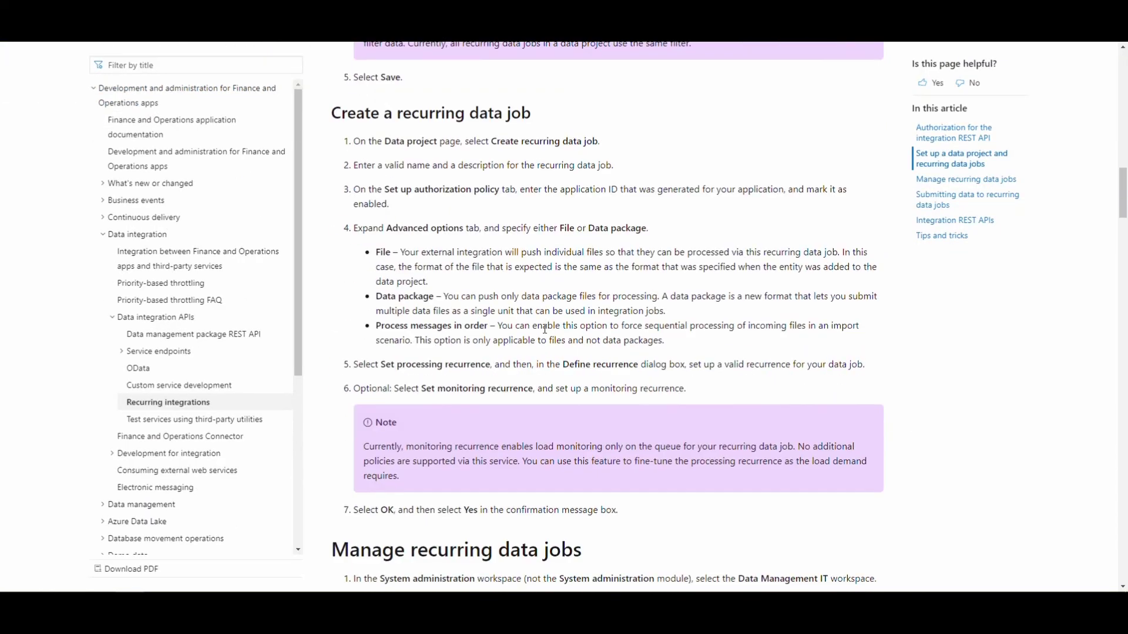
pyautogui.scroll(-1, 546, 334)
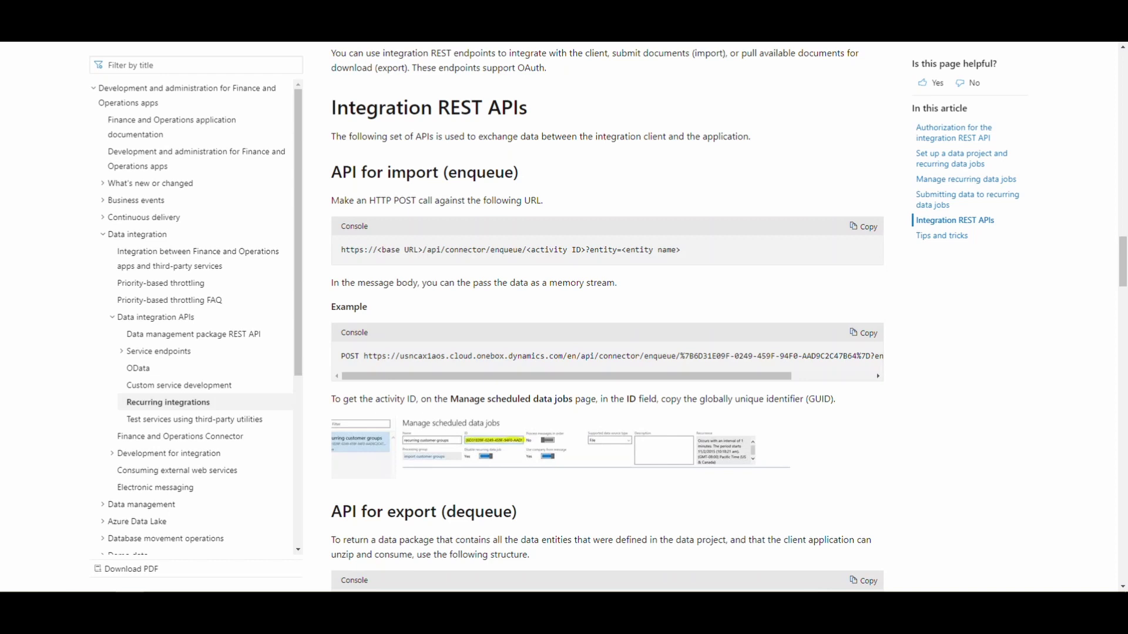
# Step: Replace the <> placeholder before ?entity=Vendors%20V2 in the Notepad URL with the copied activity ID
pyautogui.hotkey('alt', 'Tab')
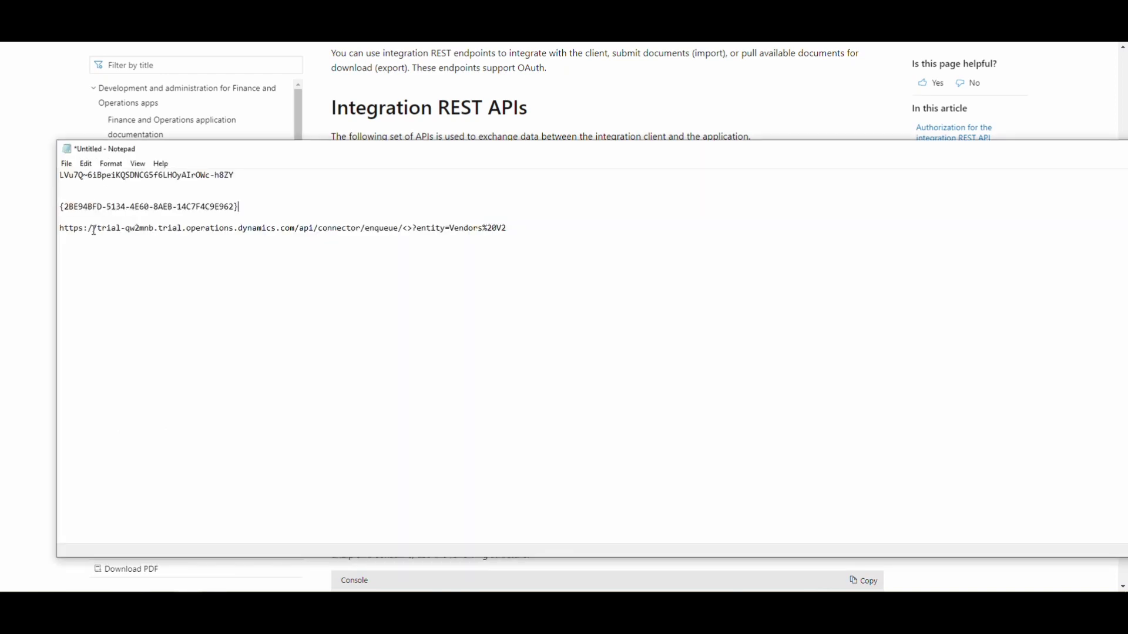
pyautogui.moveTo(93, 228); pyautogui.dragTo(295, 240)
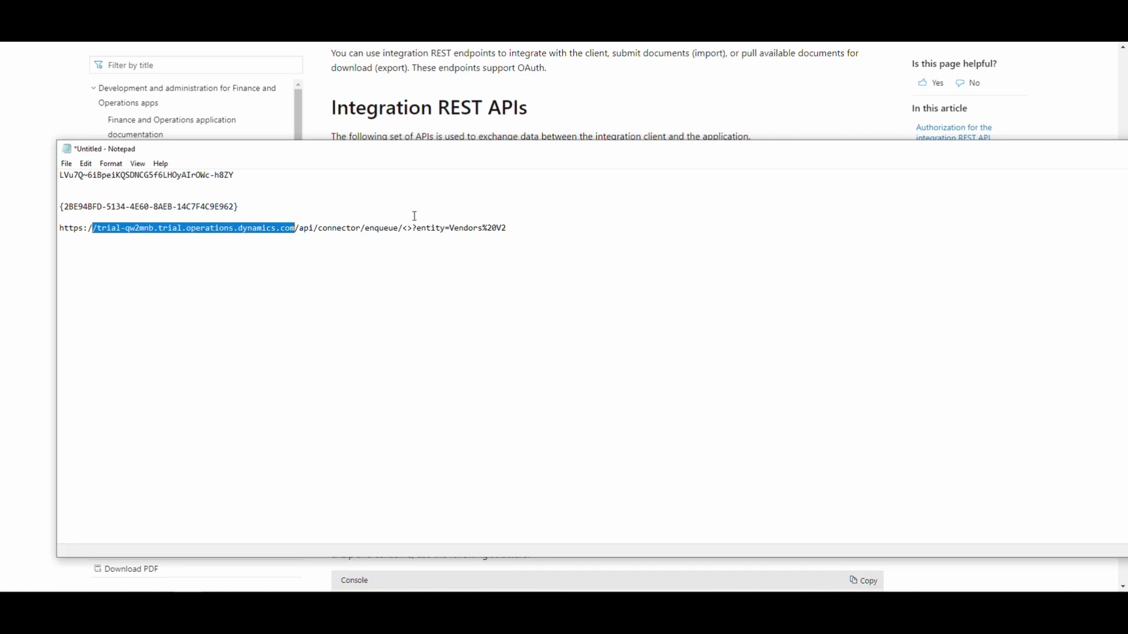
pyautogui.moveTo(507, 229); pyautogui.dragTo(449, 235)
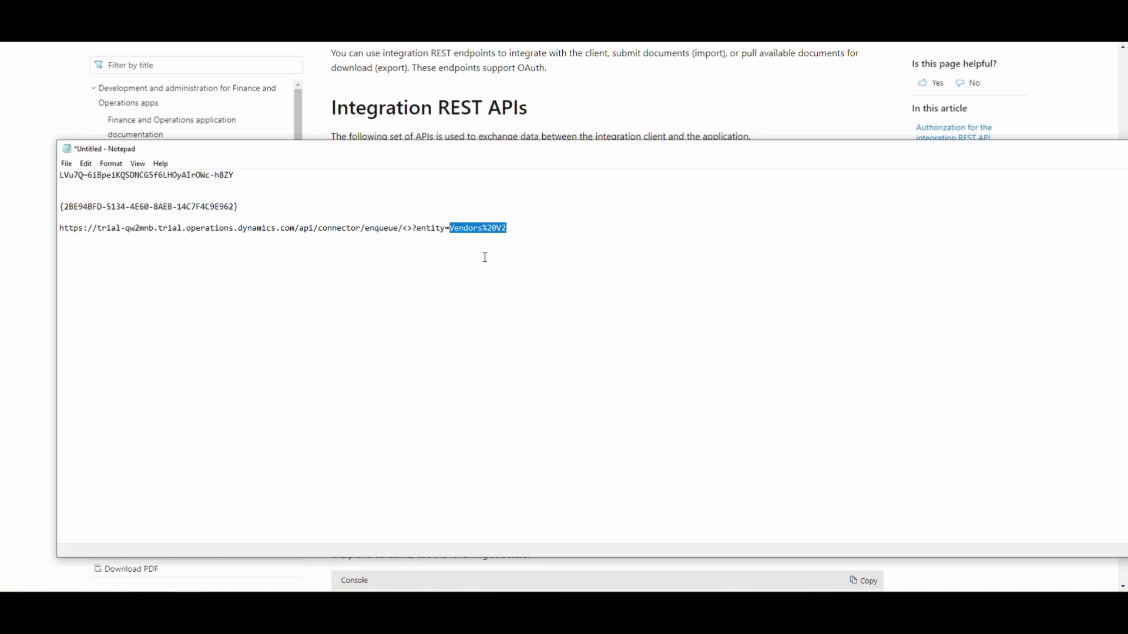
pyautogui.click(417, 229)
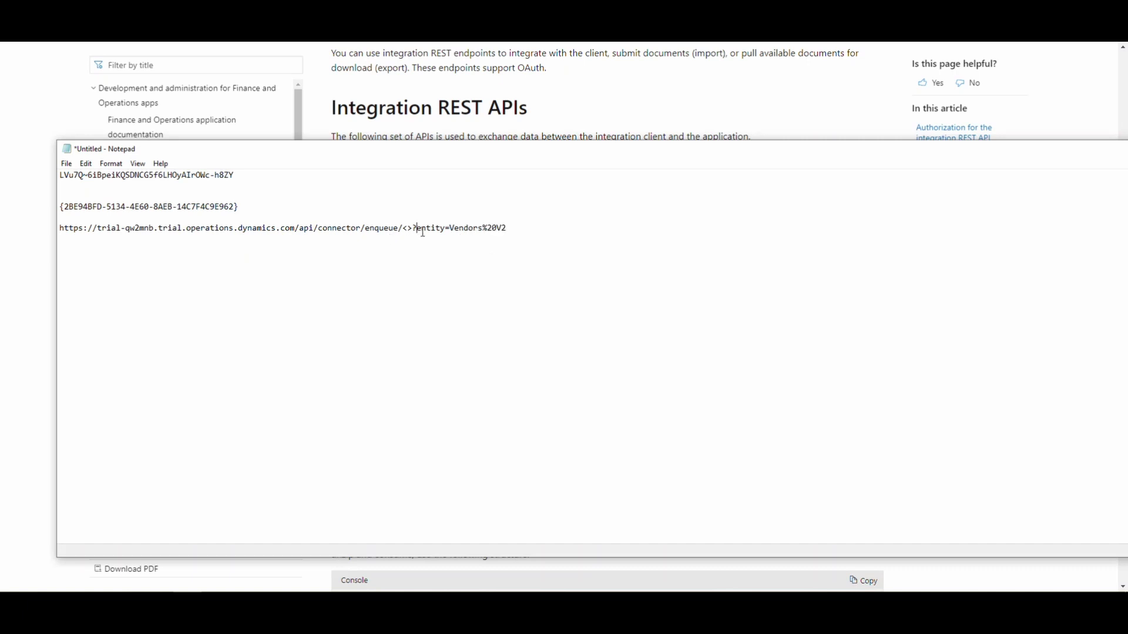
pyautogui.moveTo(234, 206); pyautogui.dragTo(65, 206)
pyautogui.hotkey('ctrl', 'c')
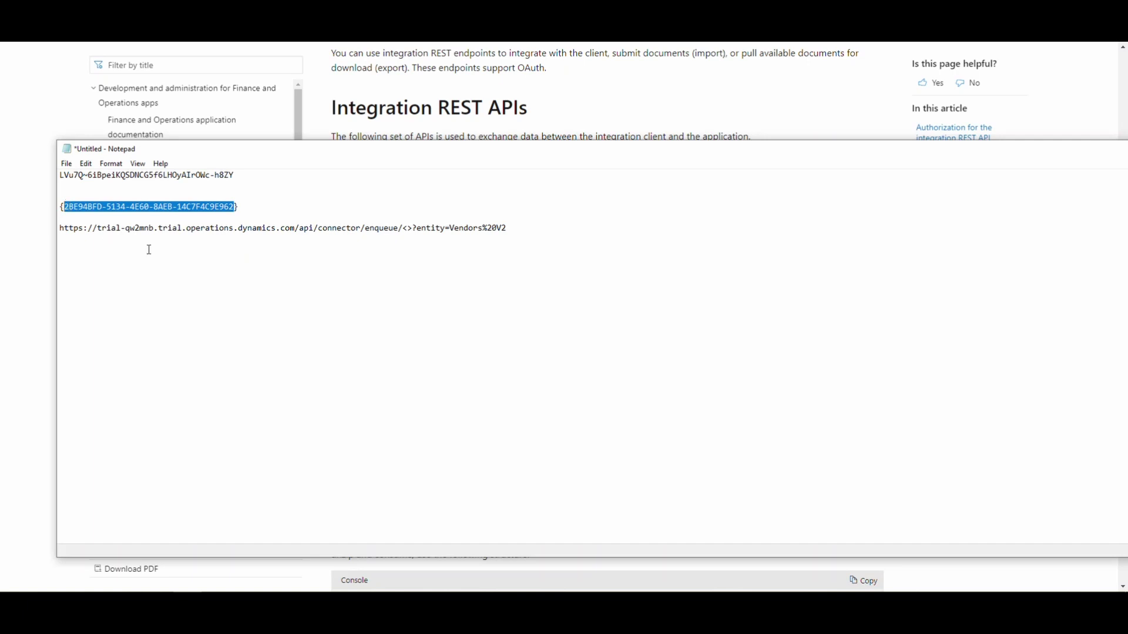
pyautogui.click(415, 228)
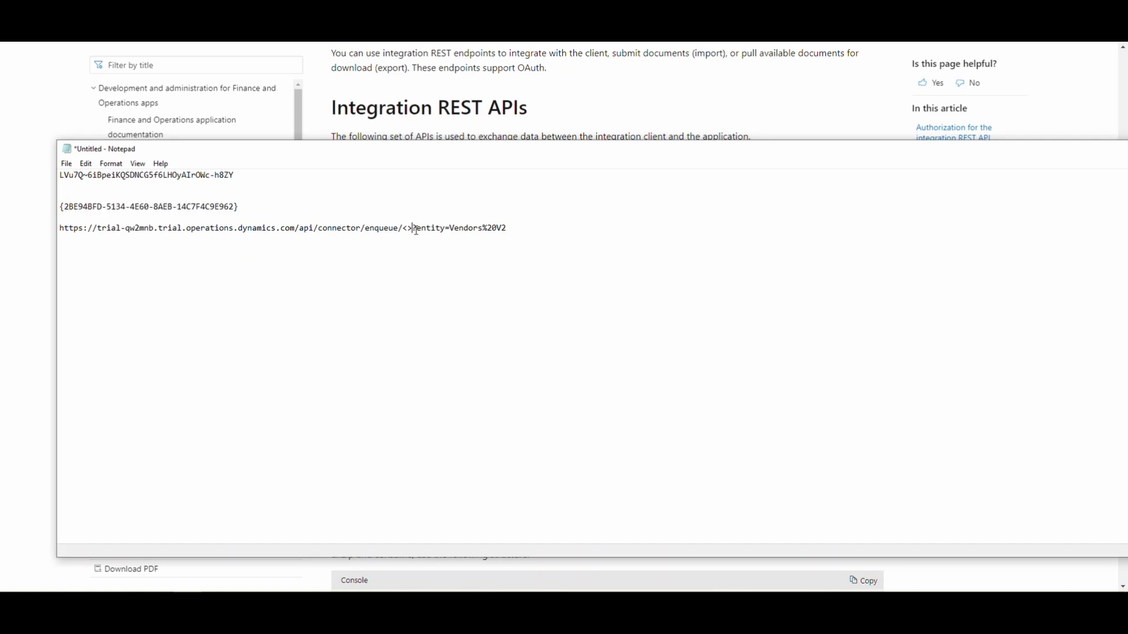
pyautogui.press('BackSpace')
pyautogui.press('BackSpace')
pyautogui.hotkey('ctrl', 'v')
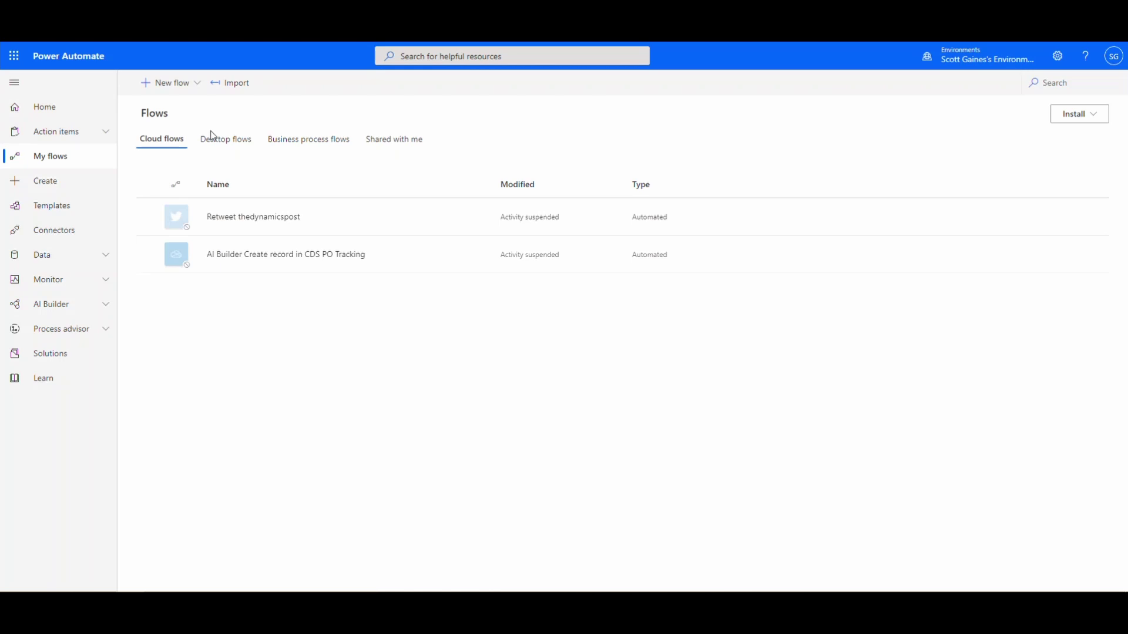
# Step: Create a blank instant cloud flow, skipping the Build an instant cloud flow setup
pyautogui.click(192, 85)
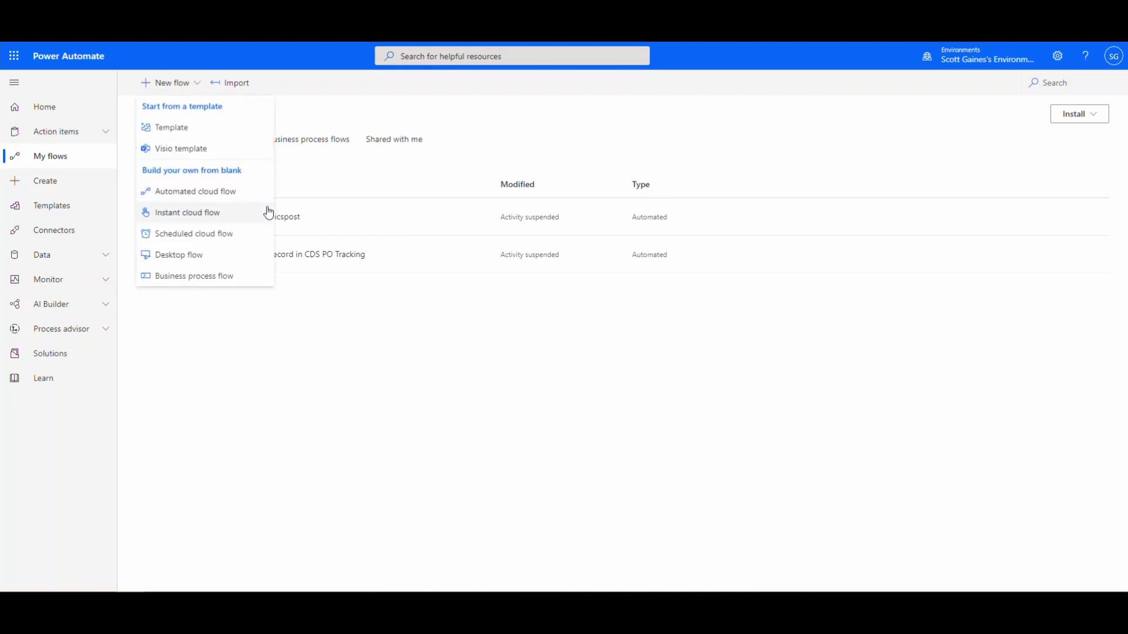
pyautogui.click(182, 219)
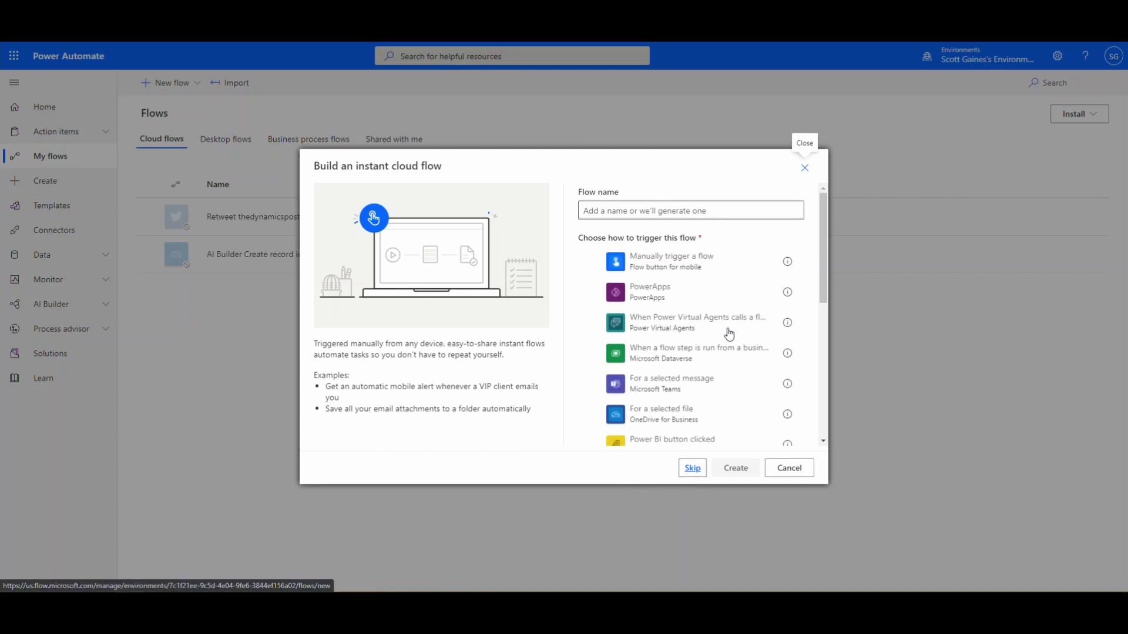
pyautogui.click(692, 469)
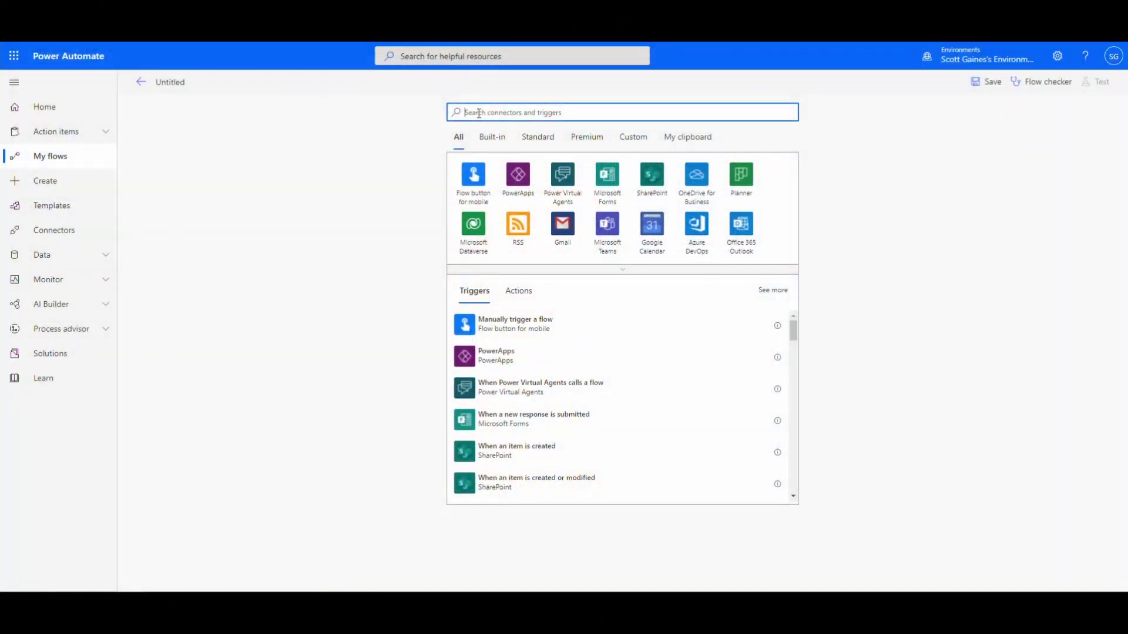
# Step: Use OneDrive 'When a file is created' as the trigger, watching the /Upload folder
pyautogui.write('onedr')
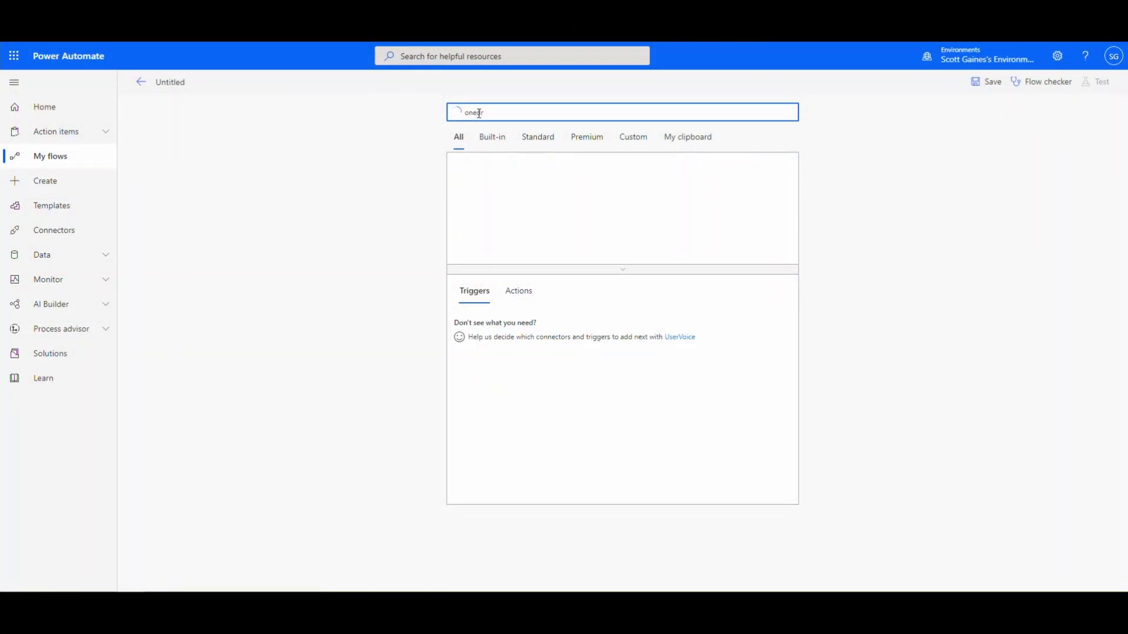
pyautogui.click(476, 188)
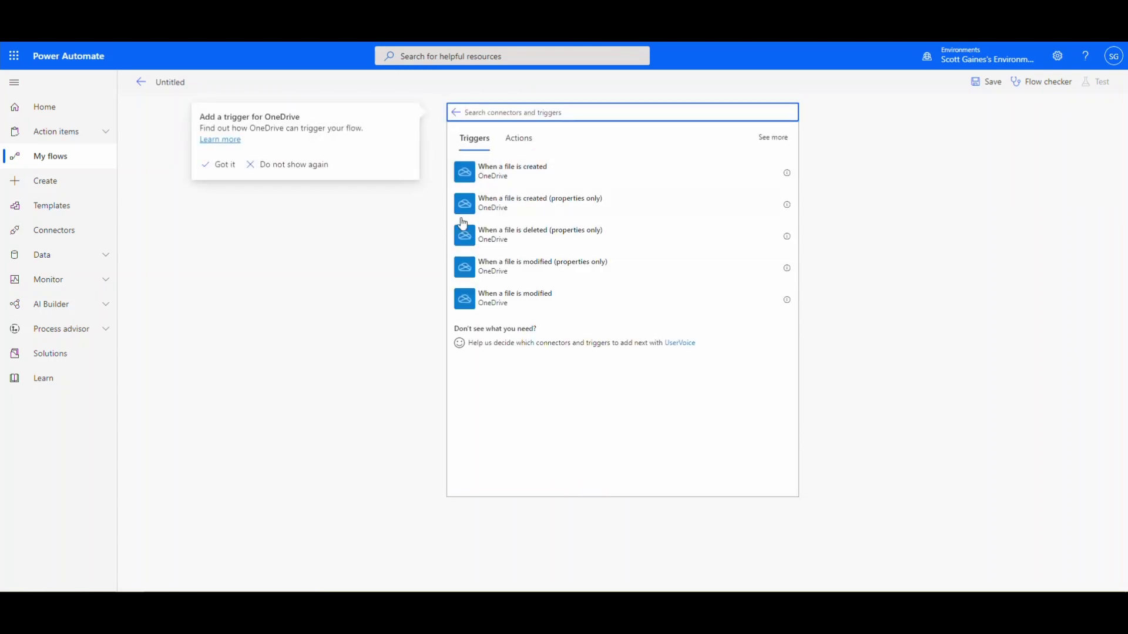
pyautogui.click(520, 181)
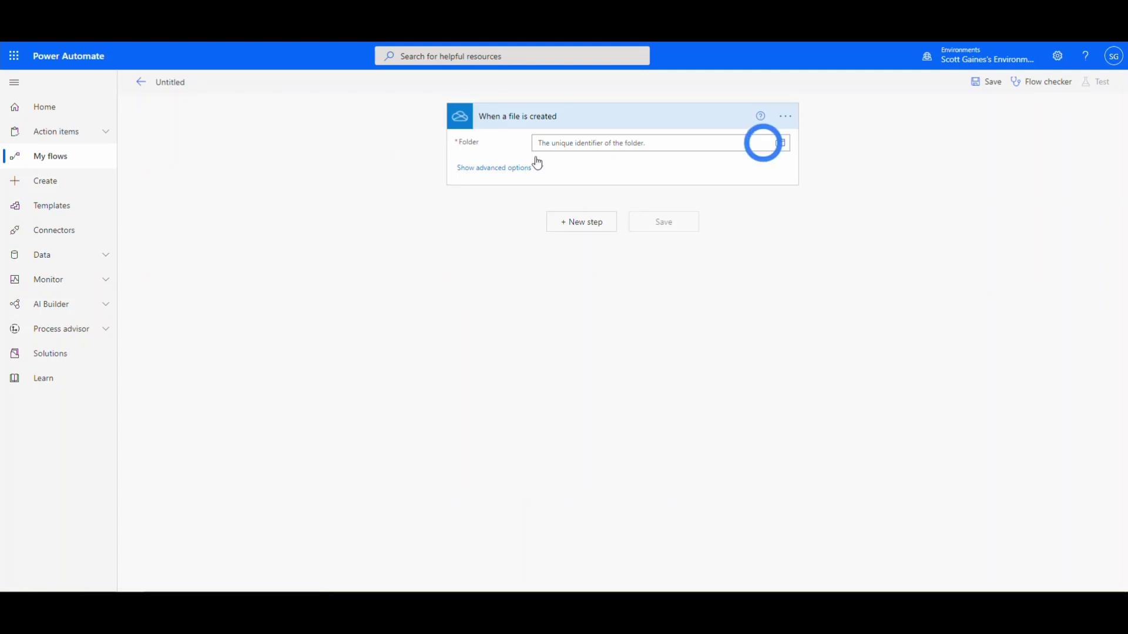
pyautogui.click(781, 145)
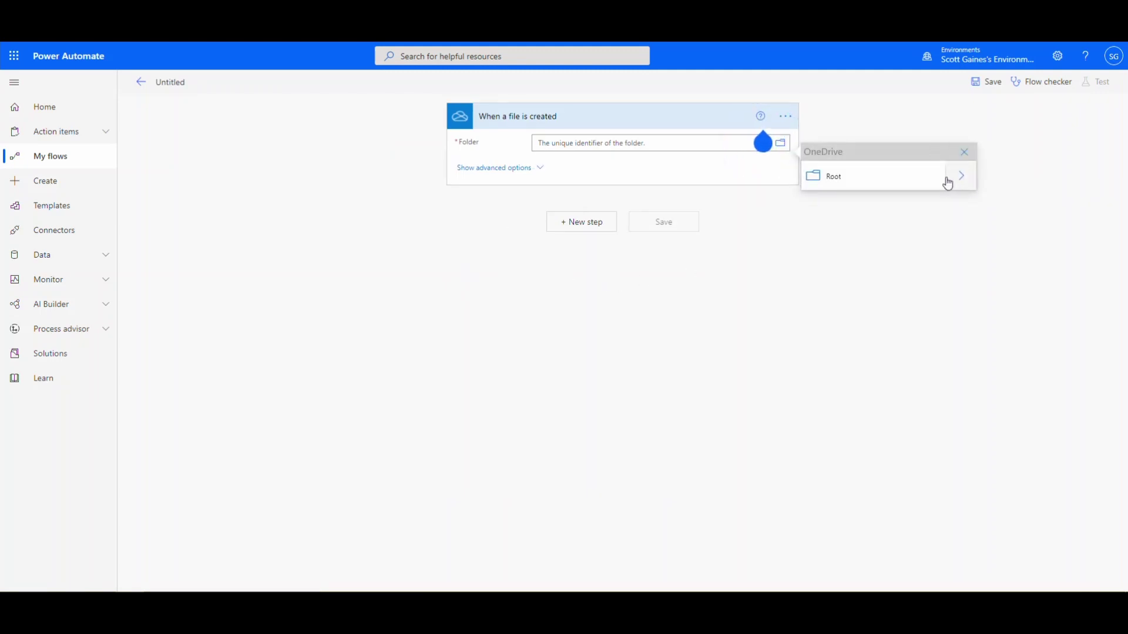
pyautogui.click(961, 179)
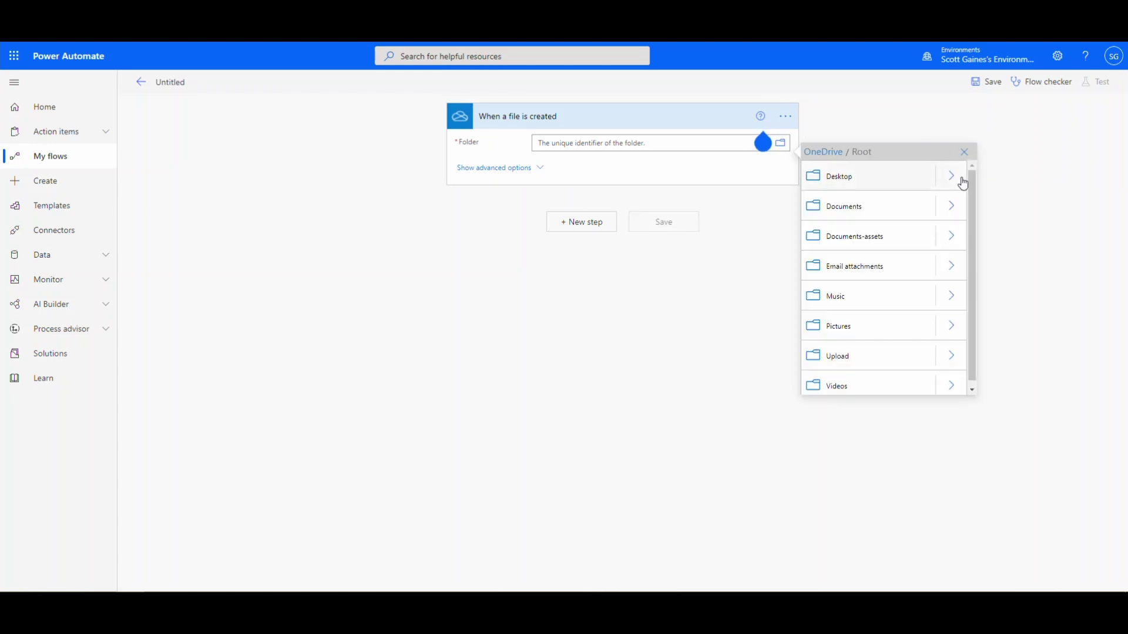
pyautogui.click(850, 352)
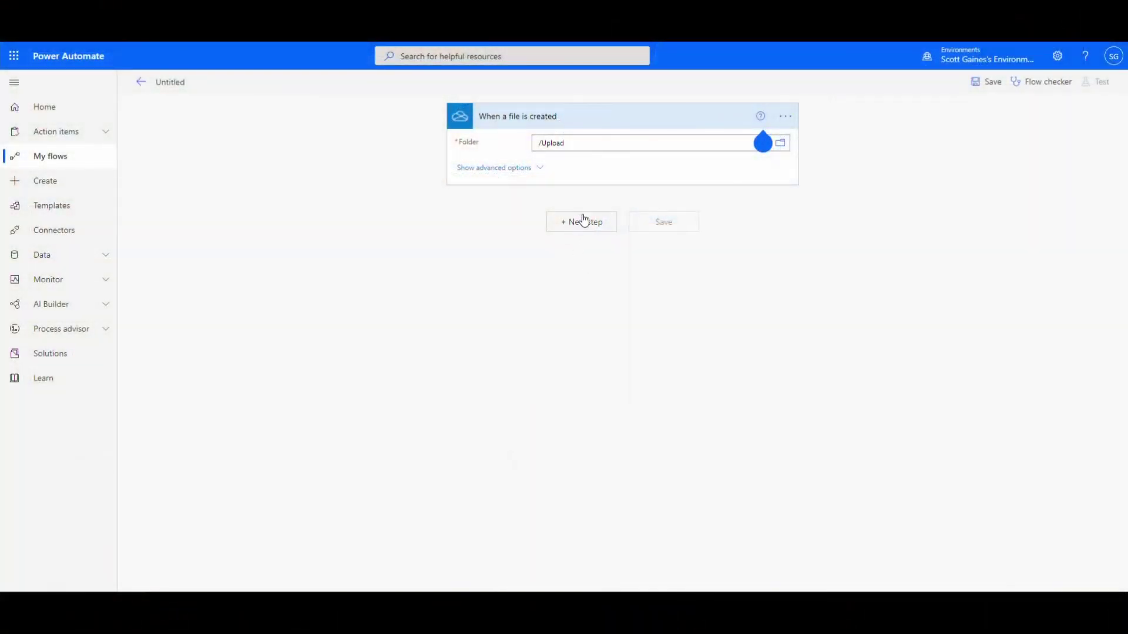
# Step: Add an HTTP action after the trigger with method POST
pyautogui.click(580, 222)
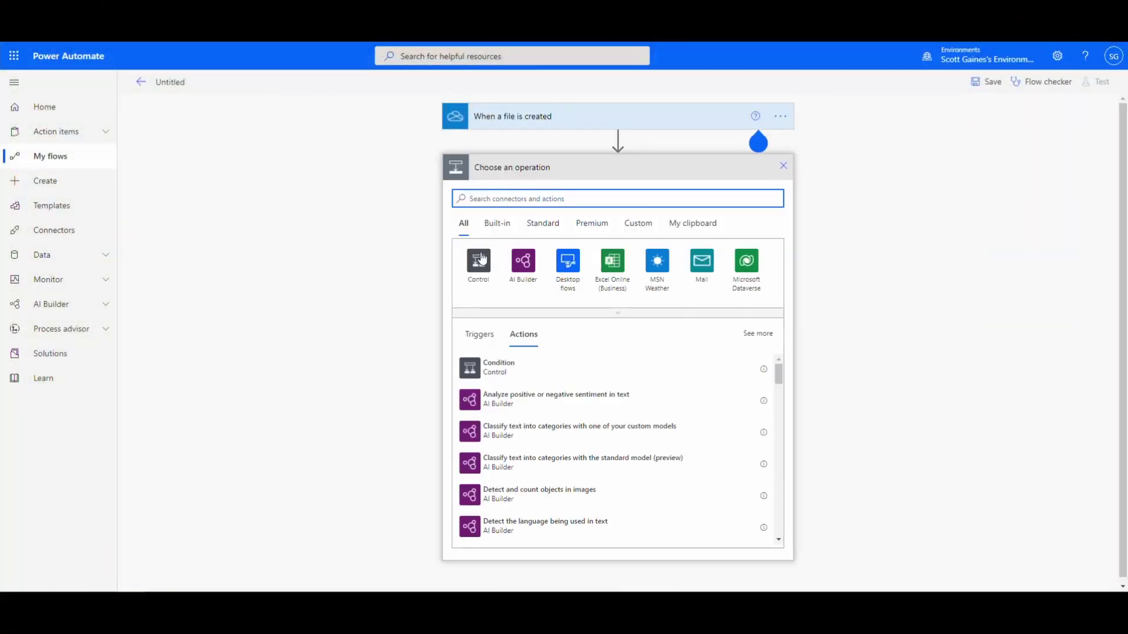
pyautogui.write('https')
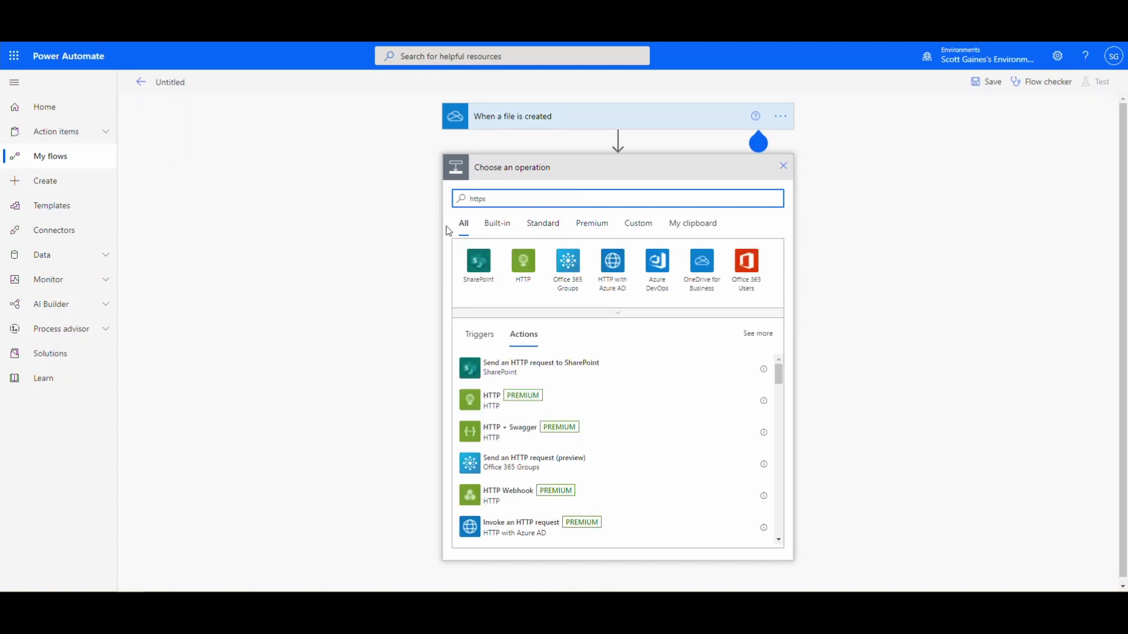
pyautogui.click(521, 270)
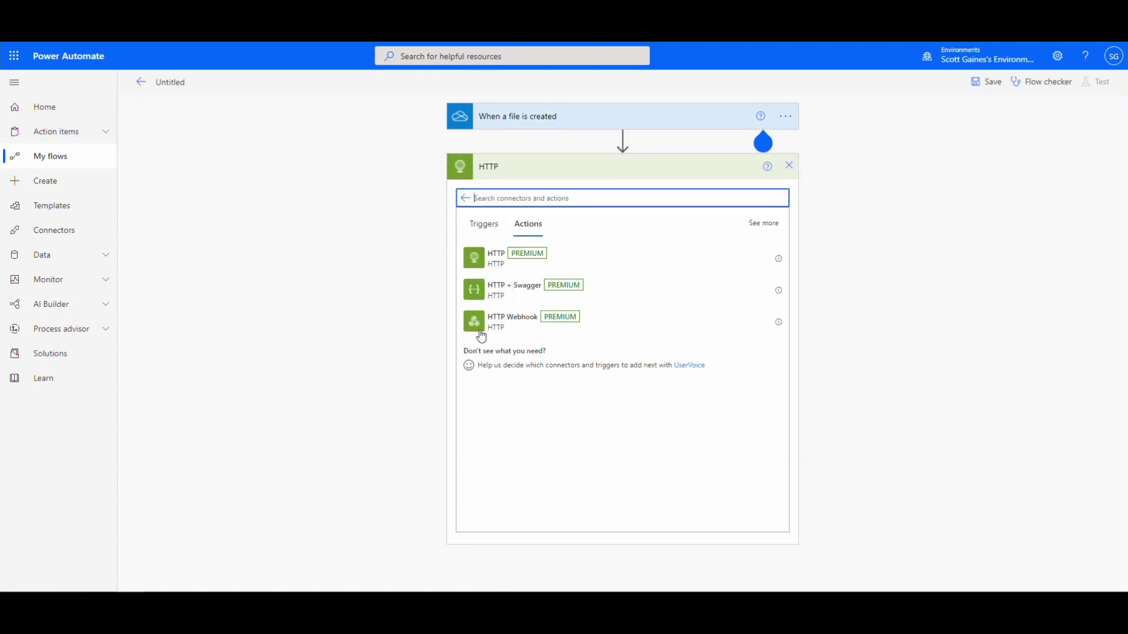
pyautogui.click(500, 271)
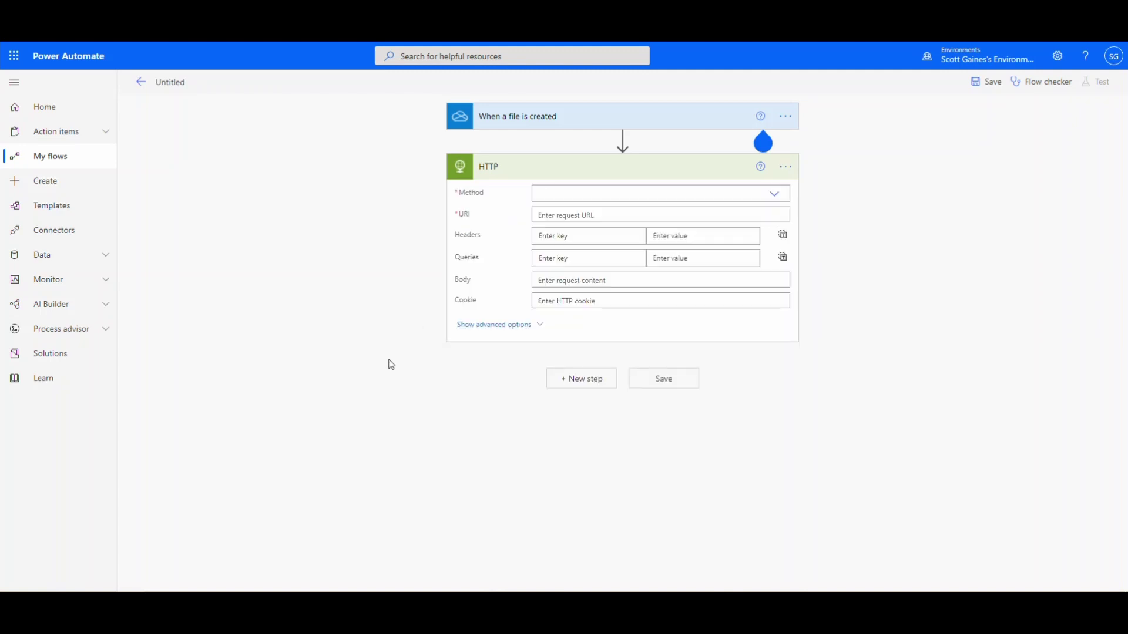
pyautogui.click(578, 195)
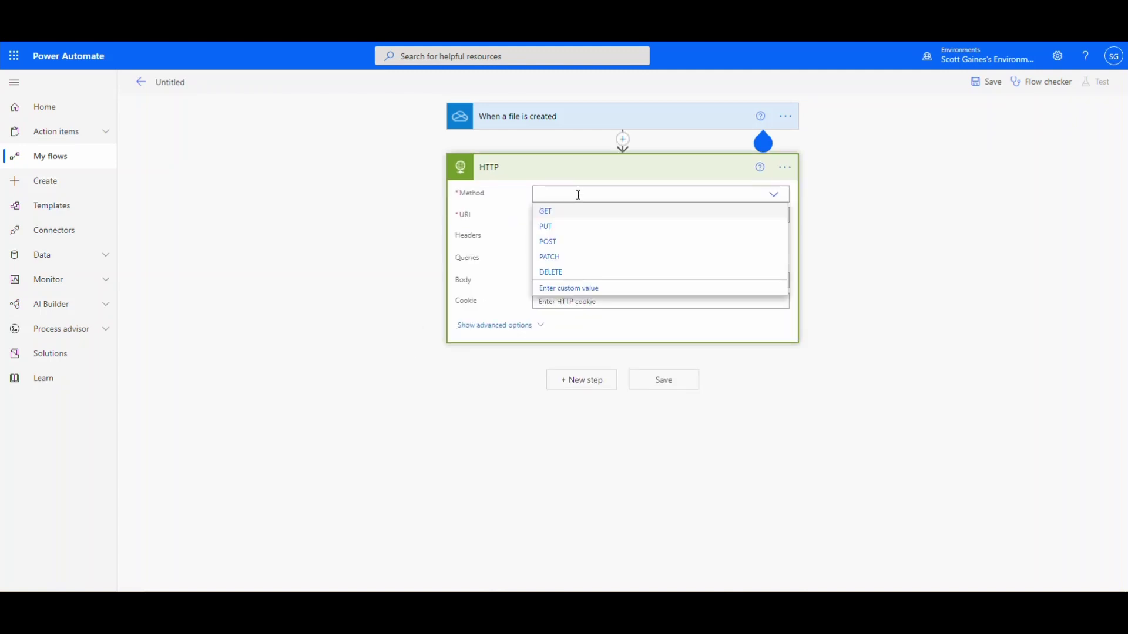
pyautogui.click(562, 243)
# Step: Paste the enqueue URL from Notepad into the HTTP action's URI
pyautogui.click(592, 217)
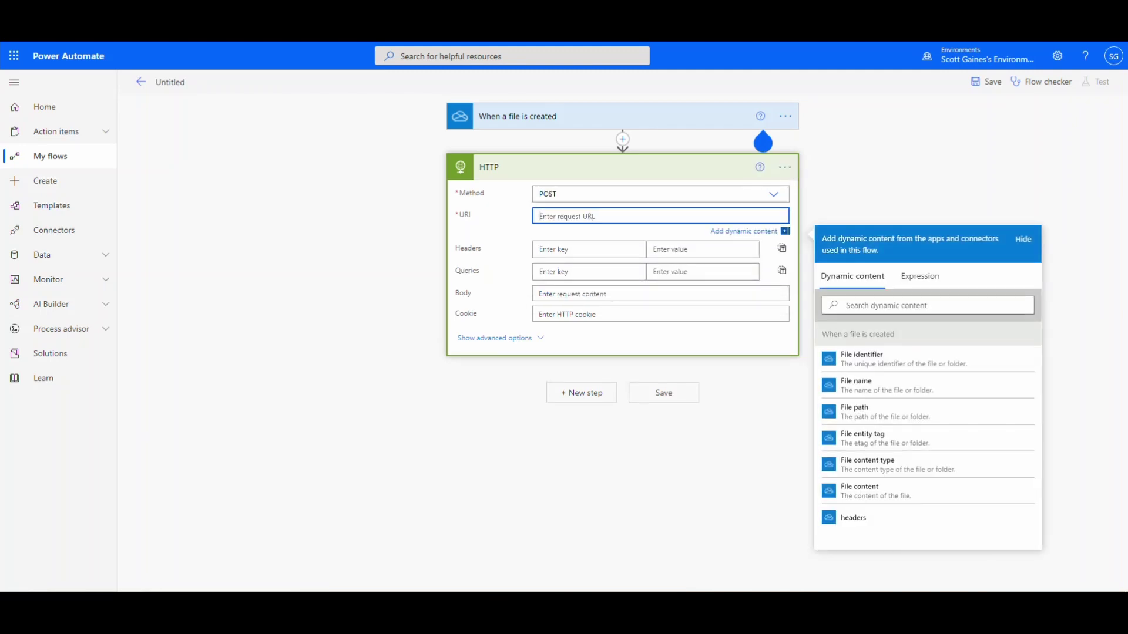
pyautogui.hotkey('alt', 'Tab')
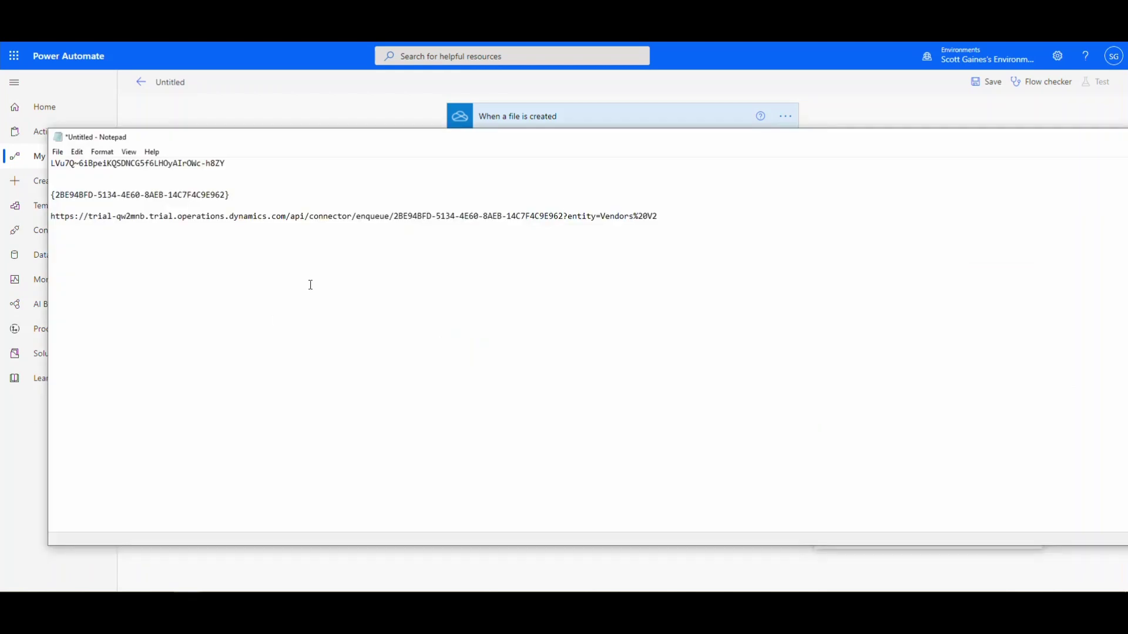
pyautogui.moveTo(670, 221); pyautogui.dragTo(52, 219)
pyautogui.hotkey('ctrl', 'c')
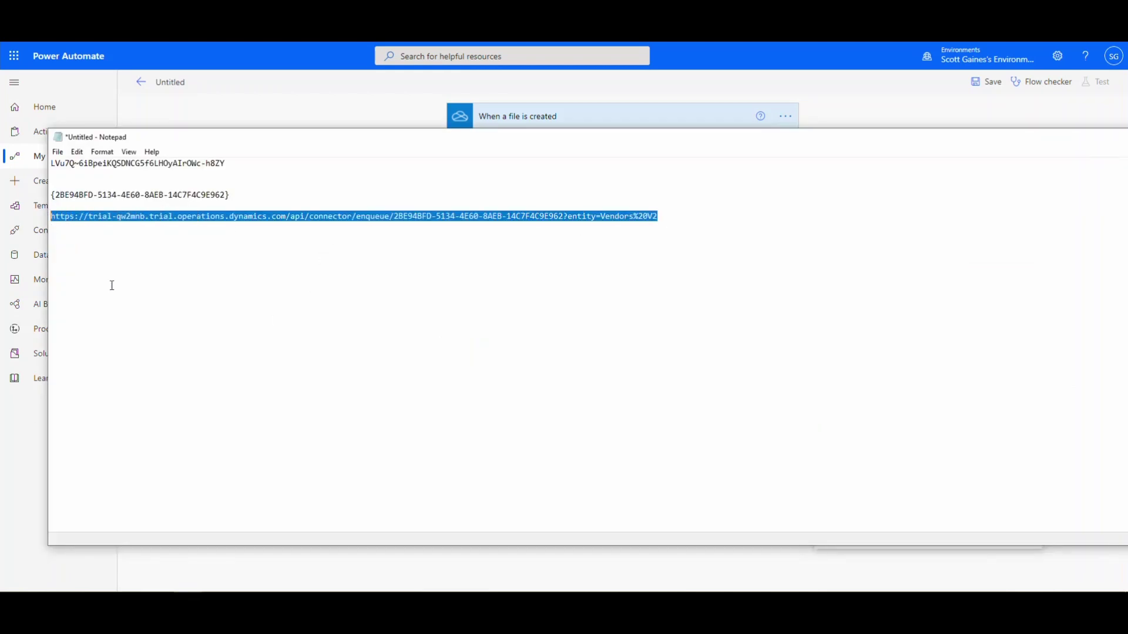
pyautogui.click(695, 90)
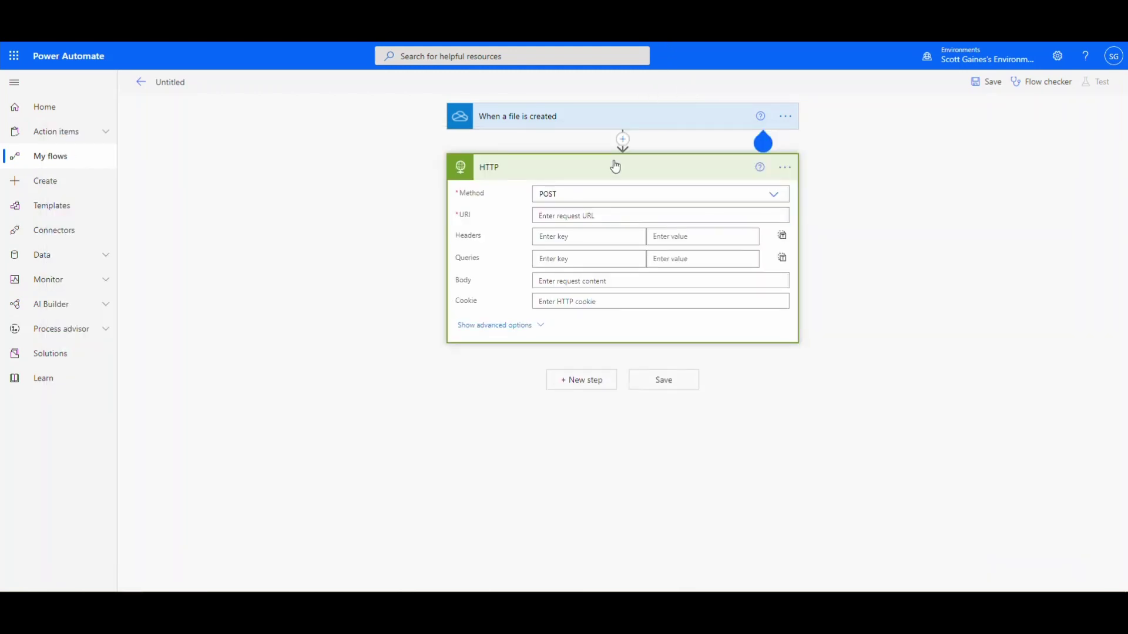
pyautogui.click(579, 216)
pyautogui.hotkey('ctrl', 'v')
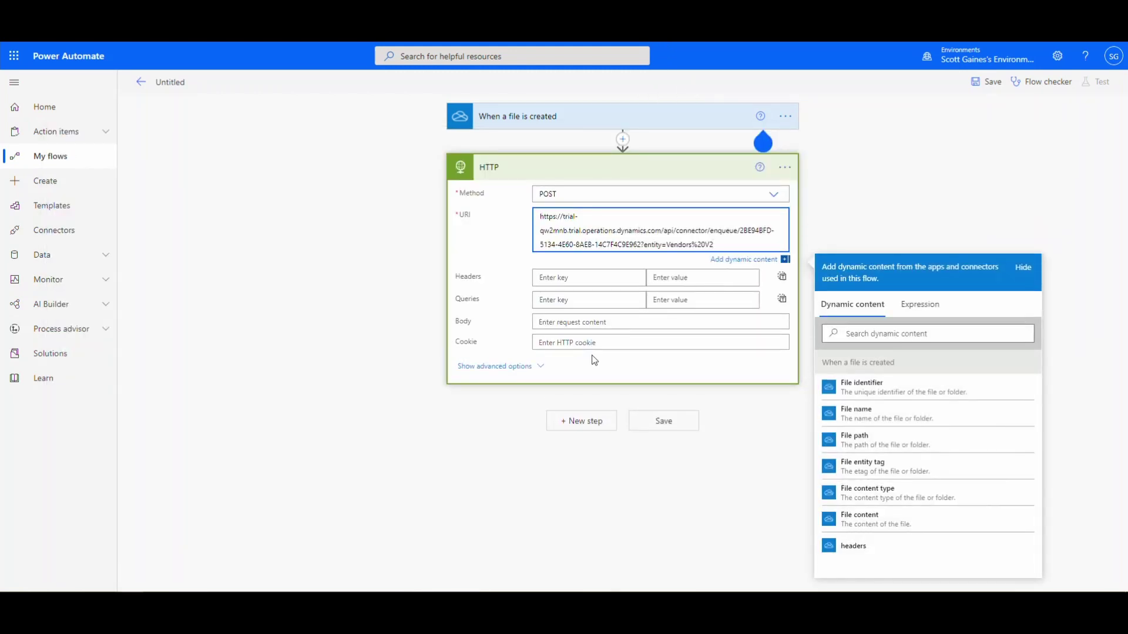
# Step: Set the HTTP request body to the trigger's File content
pyautogui.click(571, 324)
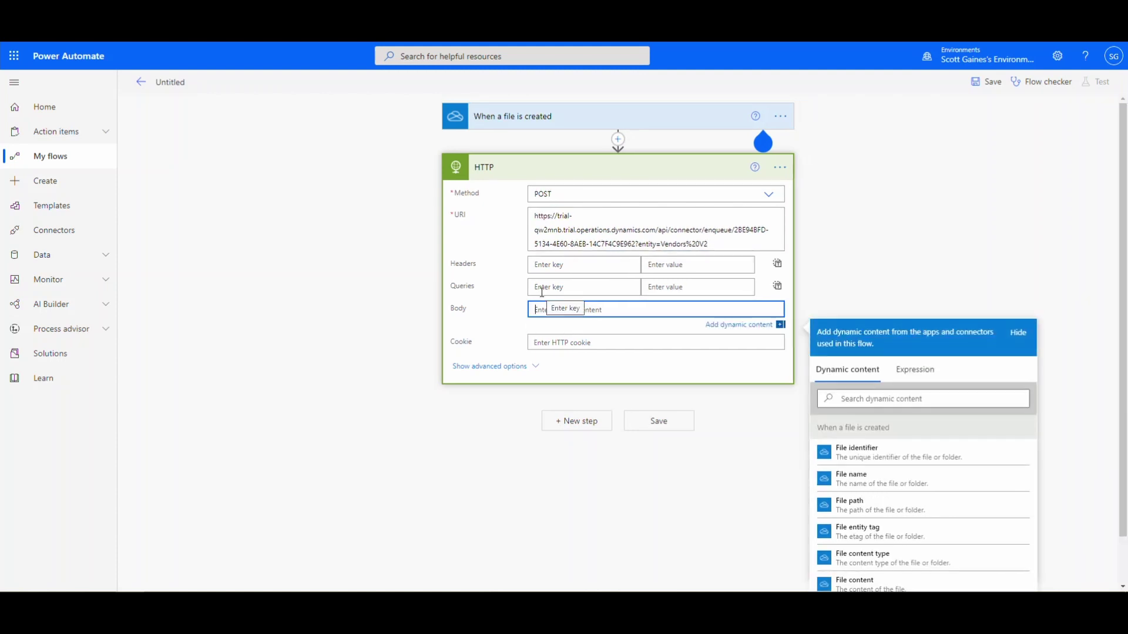
pyautogui.scroll(-1, 910, 478)
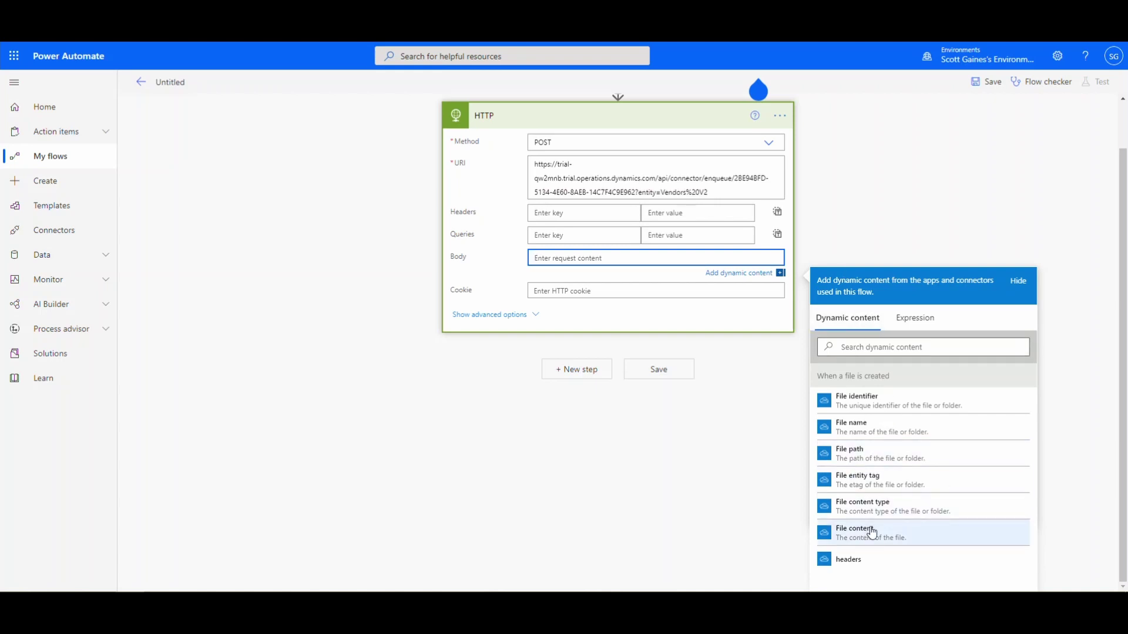
pyautogui.scroll(1, 546, 249)
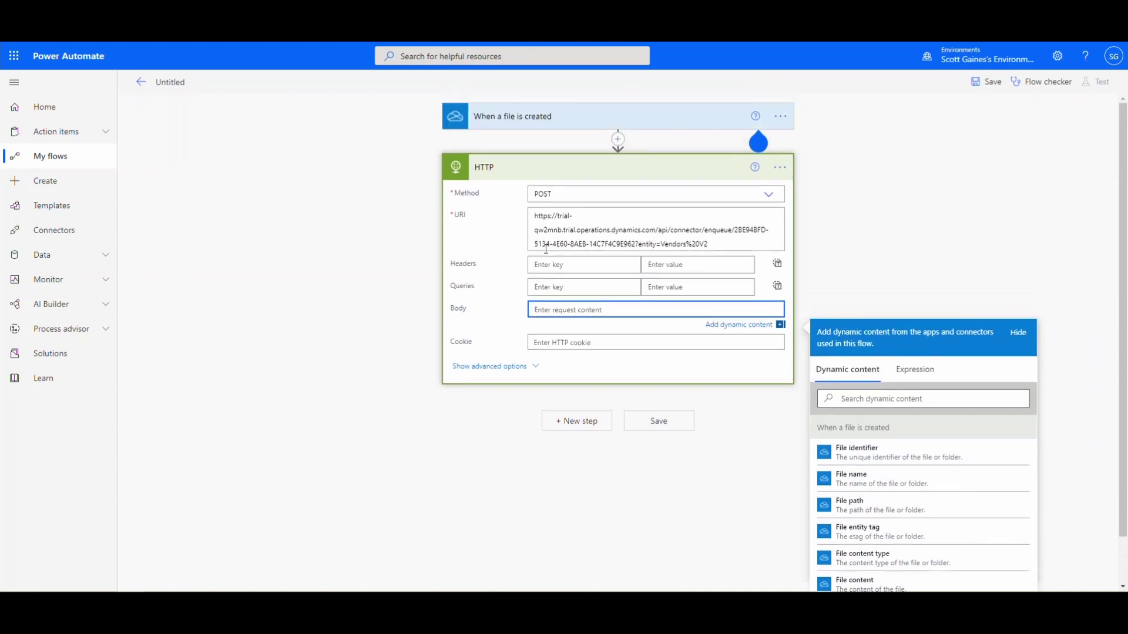
pyautogui.scroll(-1, 675, 329)
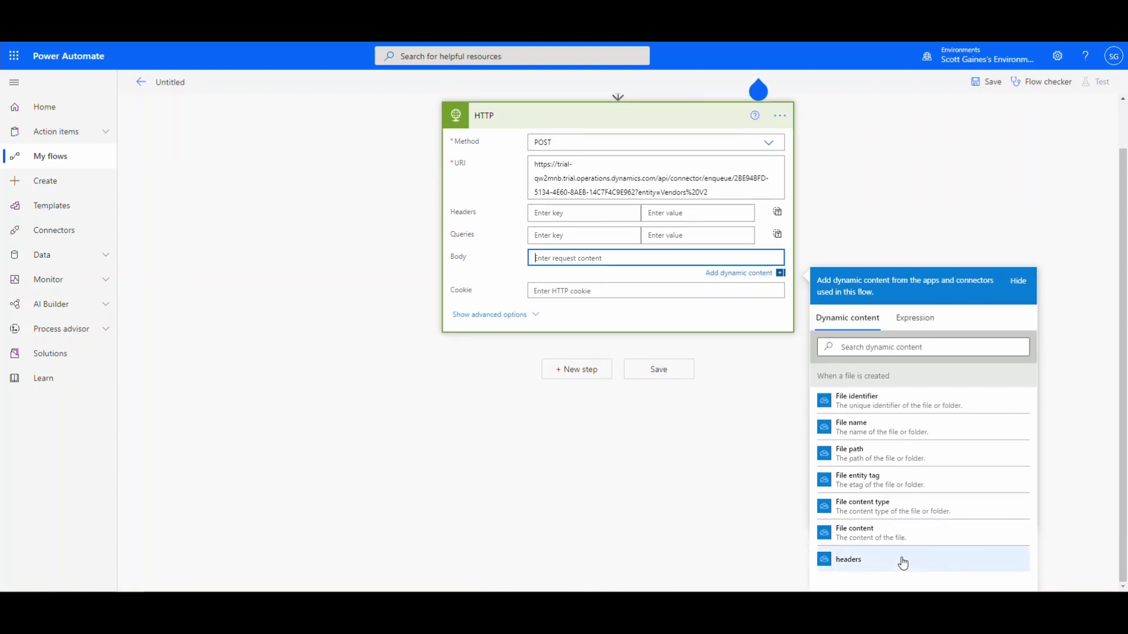
pyautogui.click(880, 537)
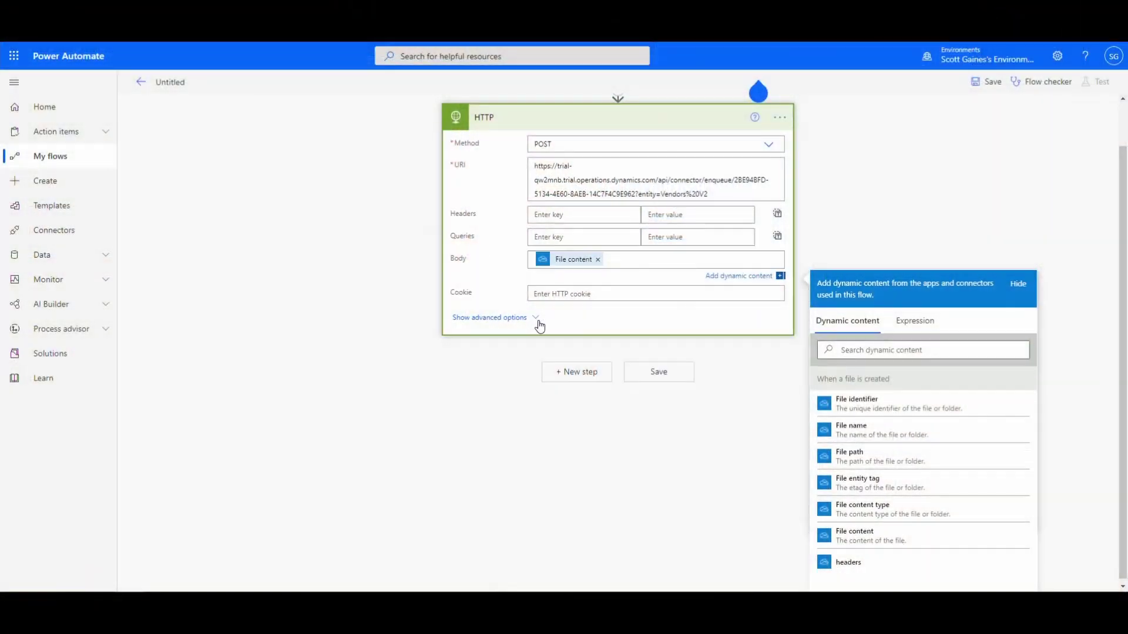
# Step: Set authentication to Active Directory OAuth and paste the app's directory (tenant) ID into Tenant
pyautogui.click(533, 319)
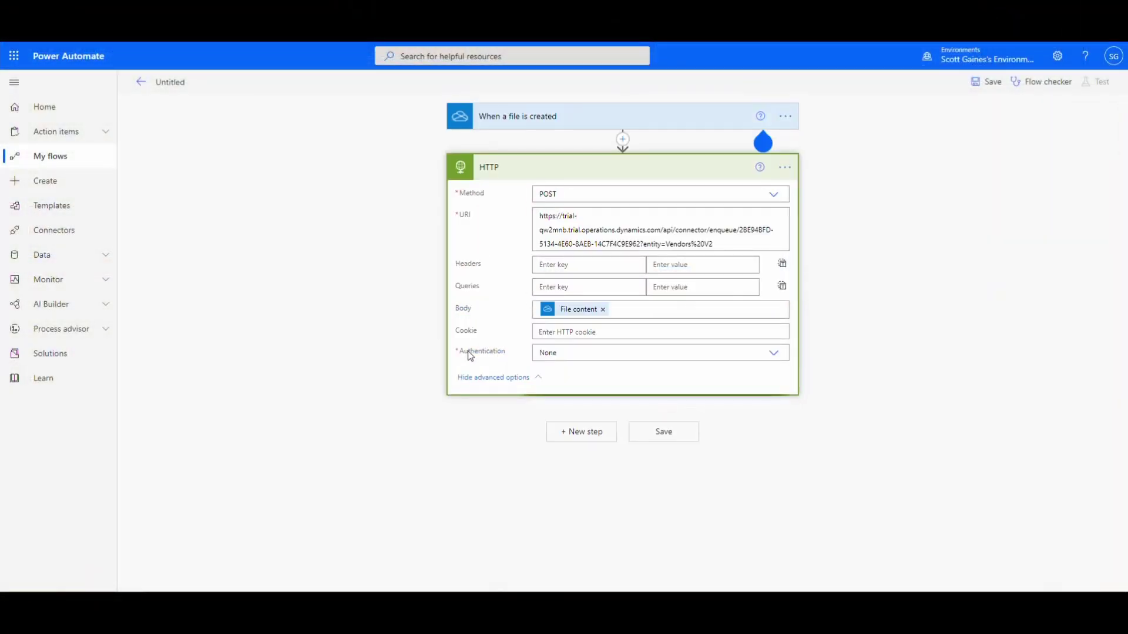
pyautogui.click(584, 355)
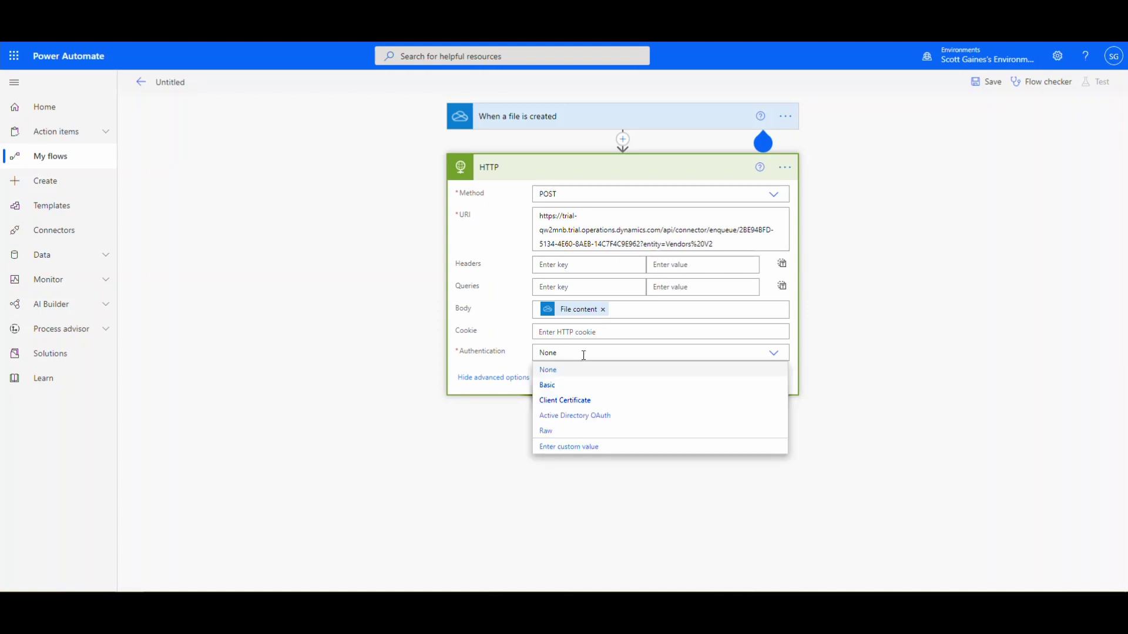
pyautogui.click(636, 416)
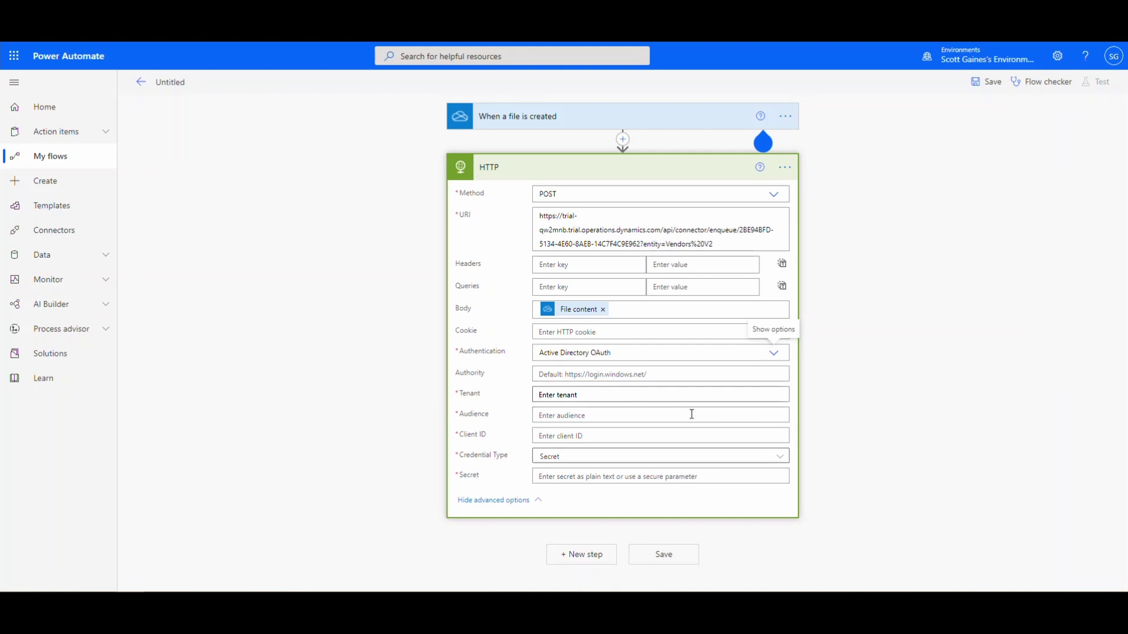
pyautogui.click(575, 398)
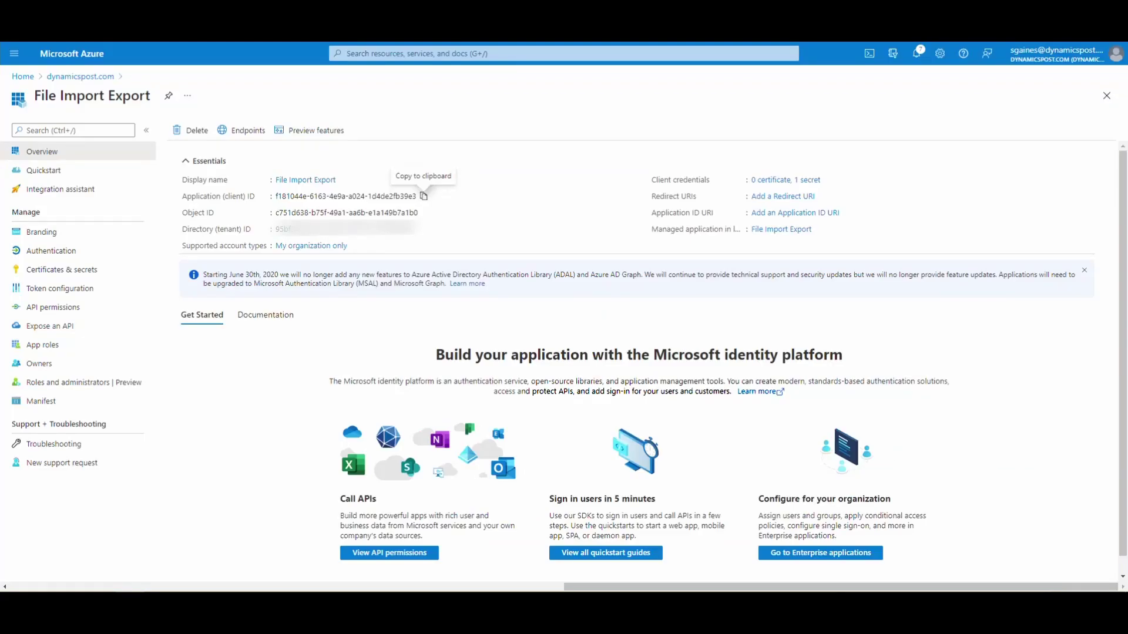
pyautogui.click(420, 232)
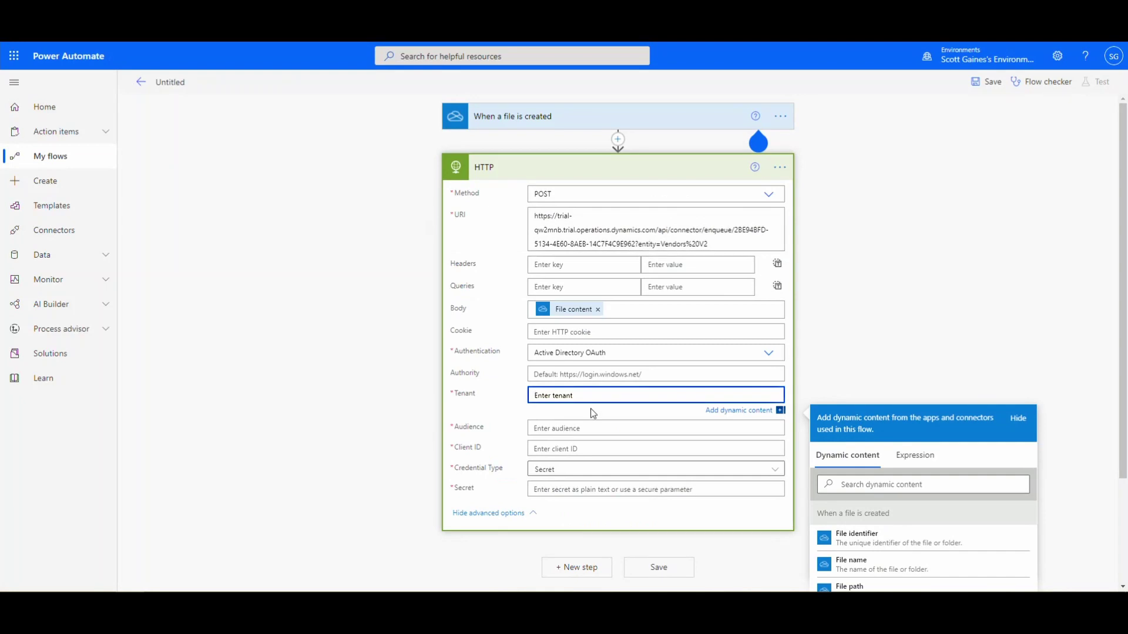
pyautogui.click(591, 395)
pyautogui.hotkey('ctrl', 'v')
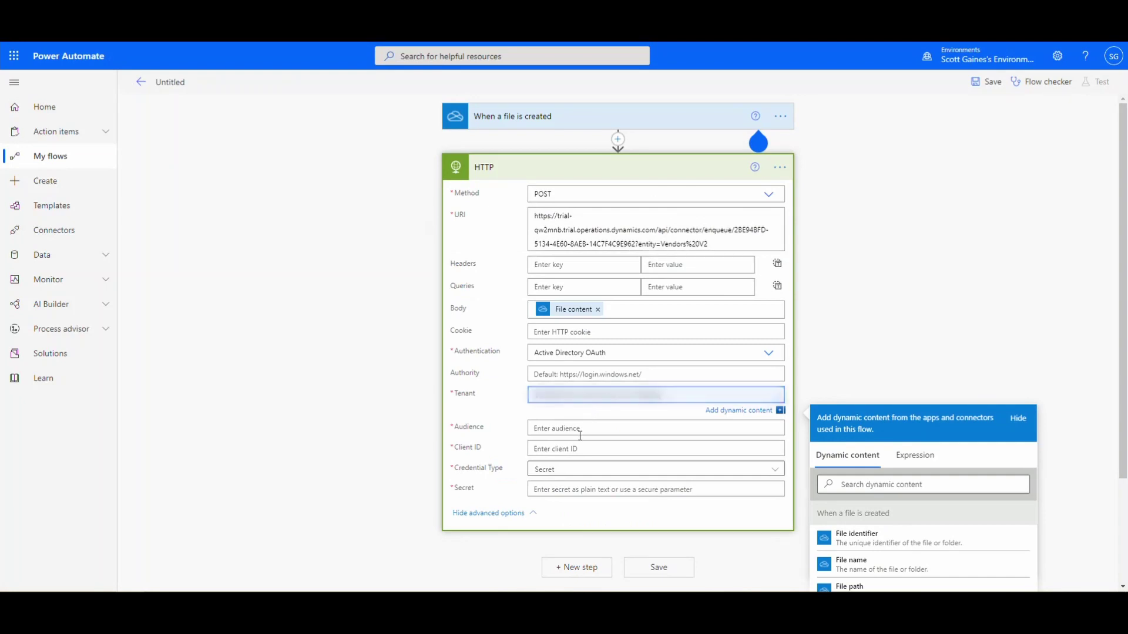
pyautogui.click(580, 434)
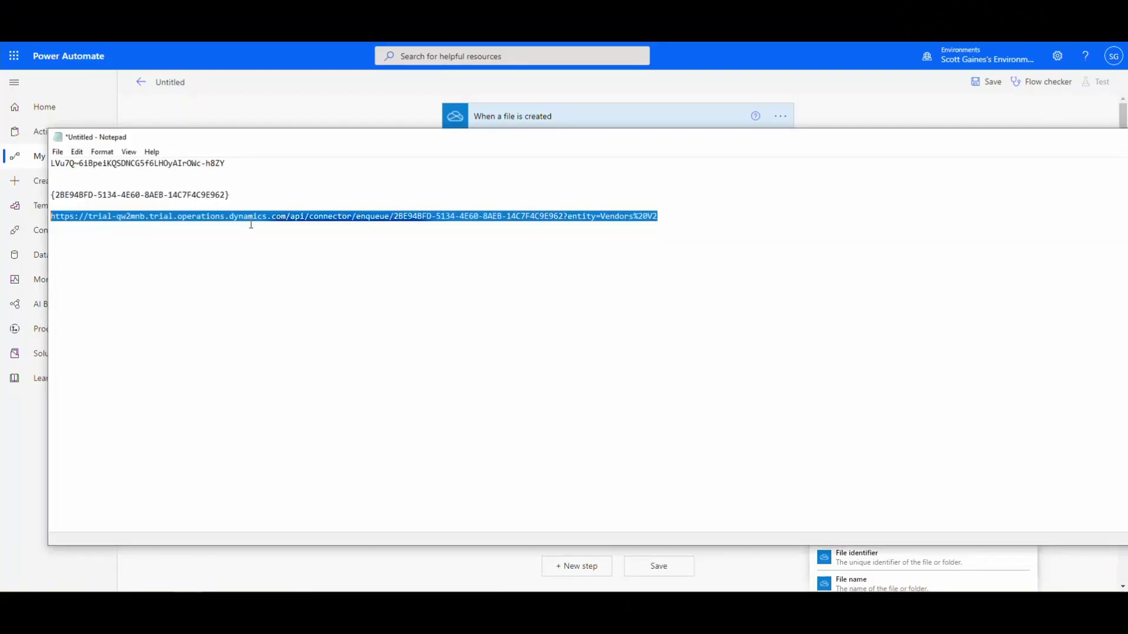
pyautogui.moveTo(286, 217); pyautogui.dragTo(48, 217)
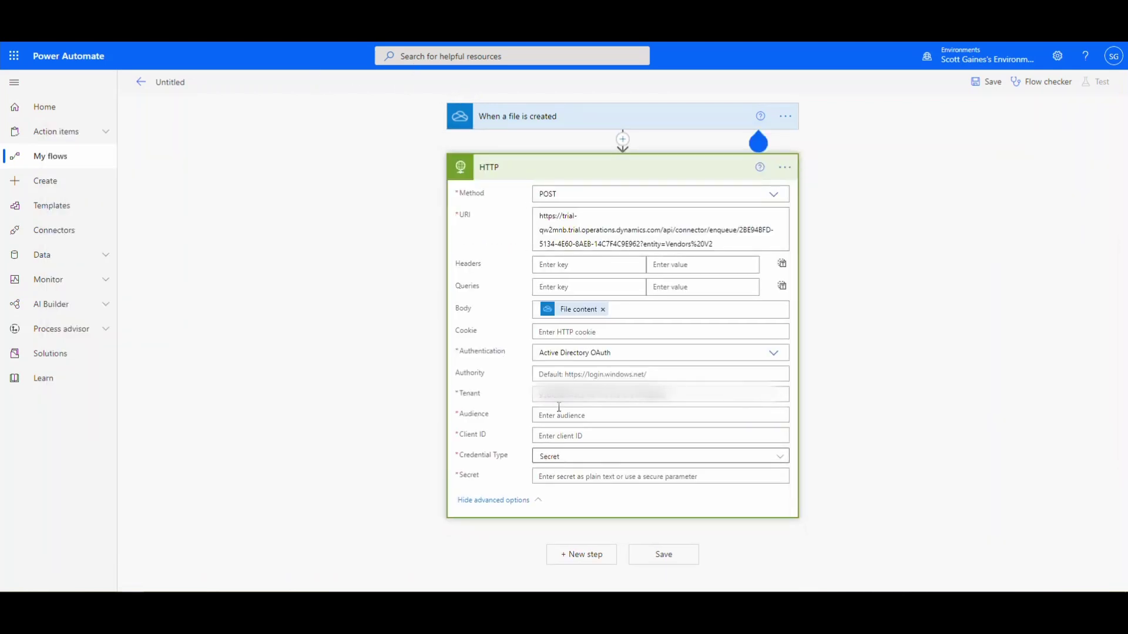
pyautogui.click(555, 418)
pyautogui.hotkey('ctrl', 'v')
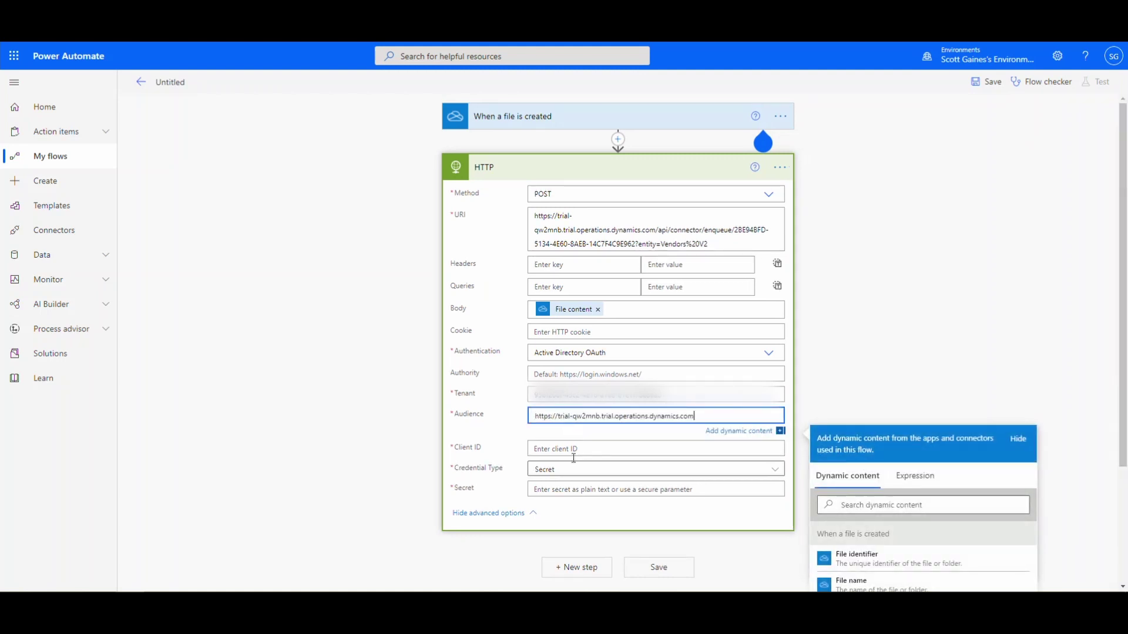
pyautogui.write('/')
# Step: Paste the Azure app's Application (client) ID into the HTTP action's Client ID
pyautogui.click(569, 449)
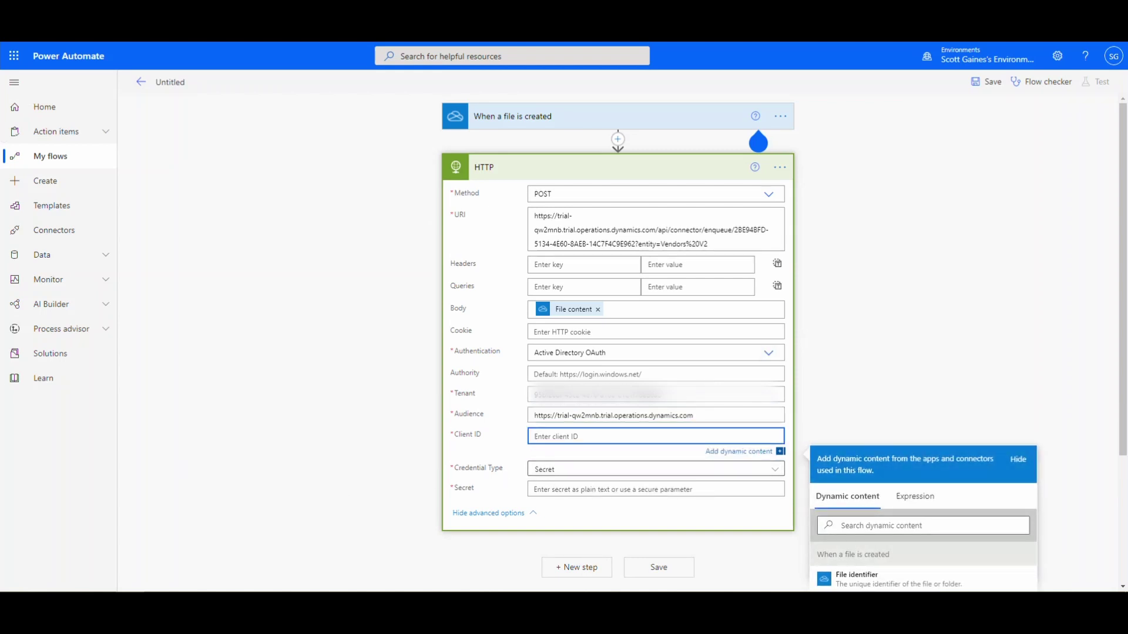
pyautogui.hotkey('alt', 'Tab')
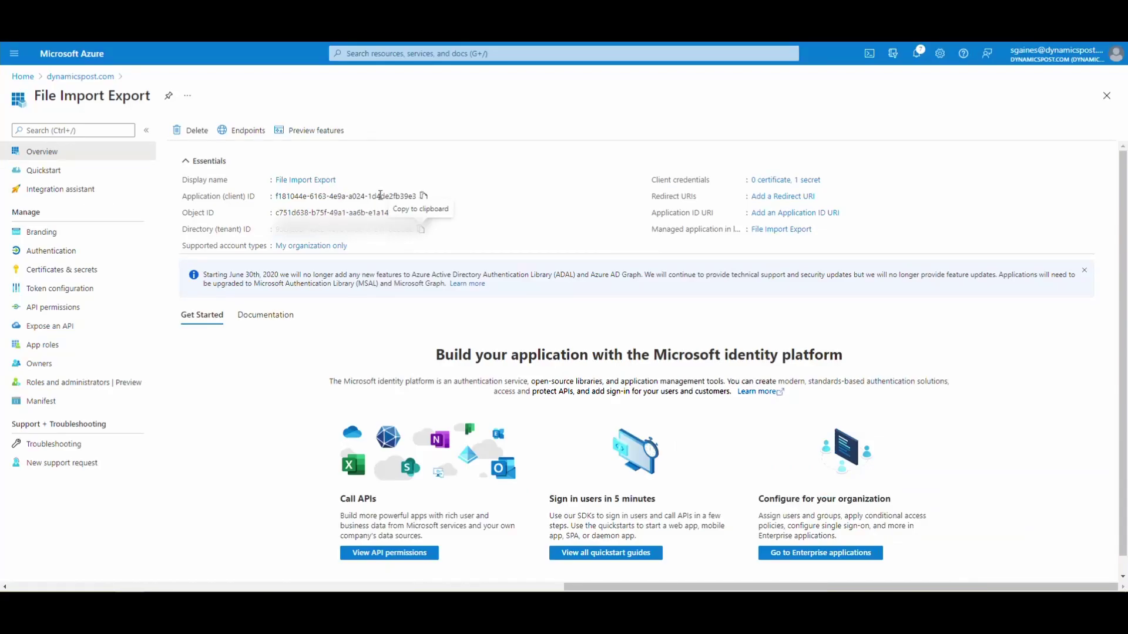
pyautogui.click(424, 197)
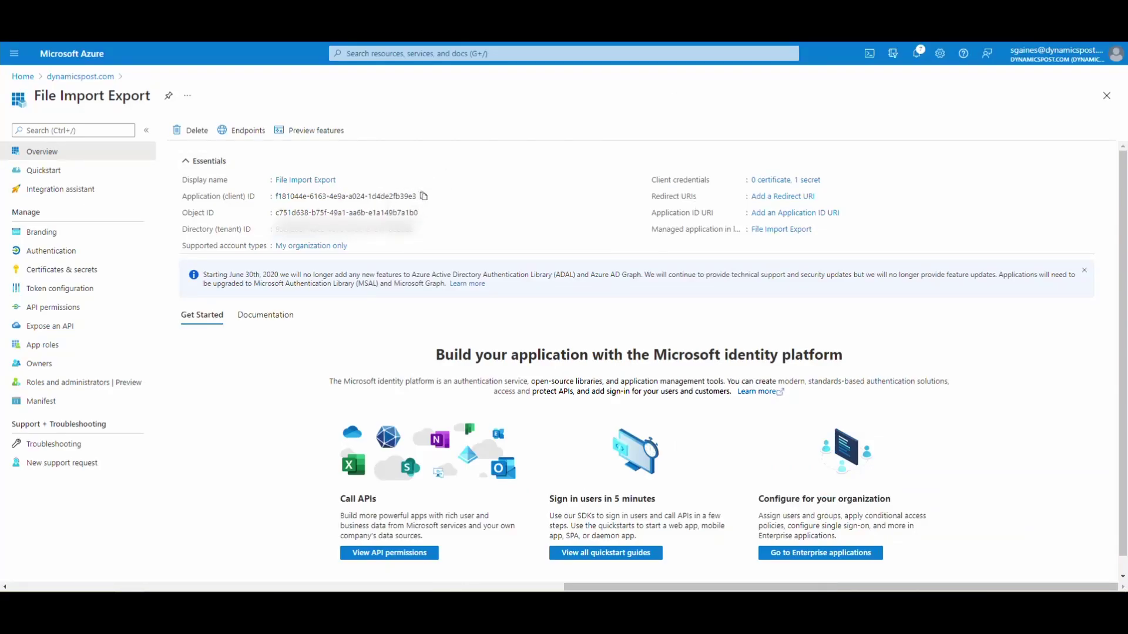
pyautogui.hotkey('alt', 'Tab')
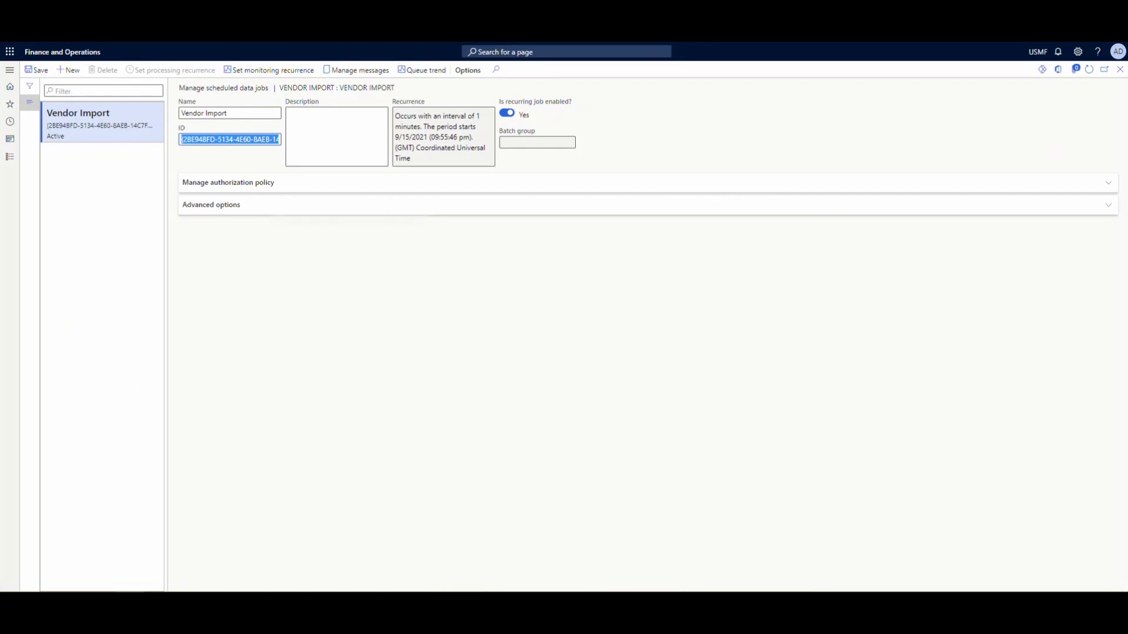
pyautogui.hotkey('alt', 'Tab')
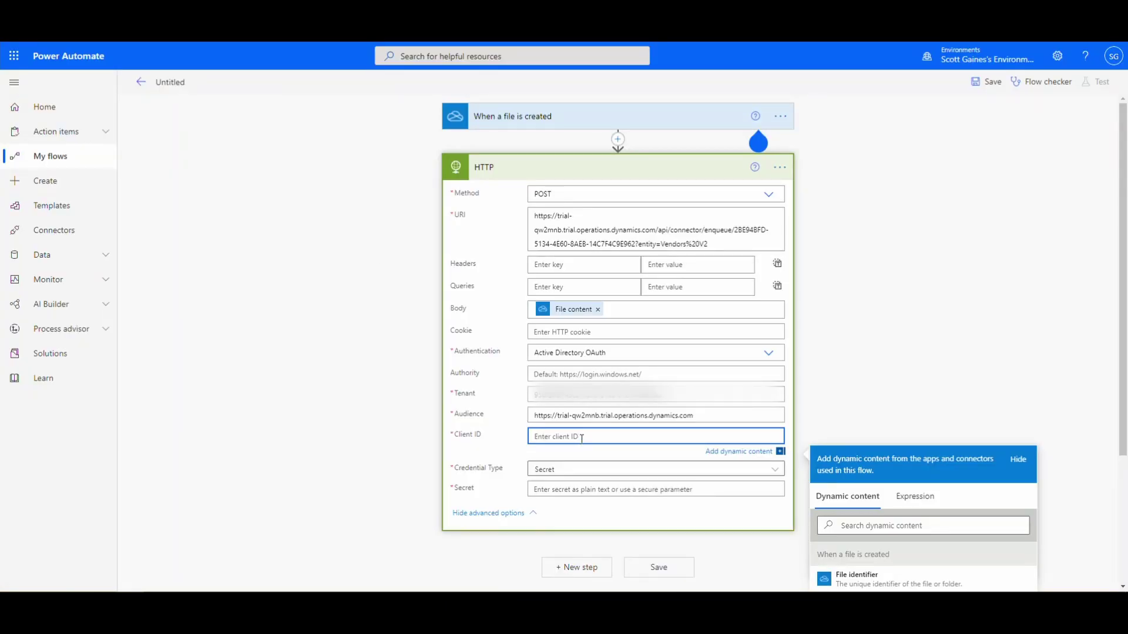
pyautogui.hotkey('ctrl', 'v')
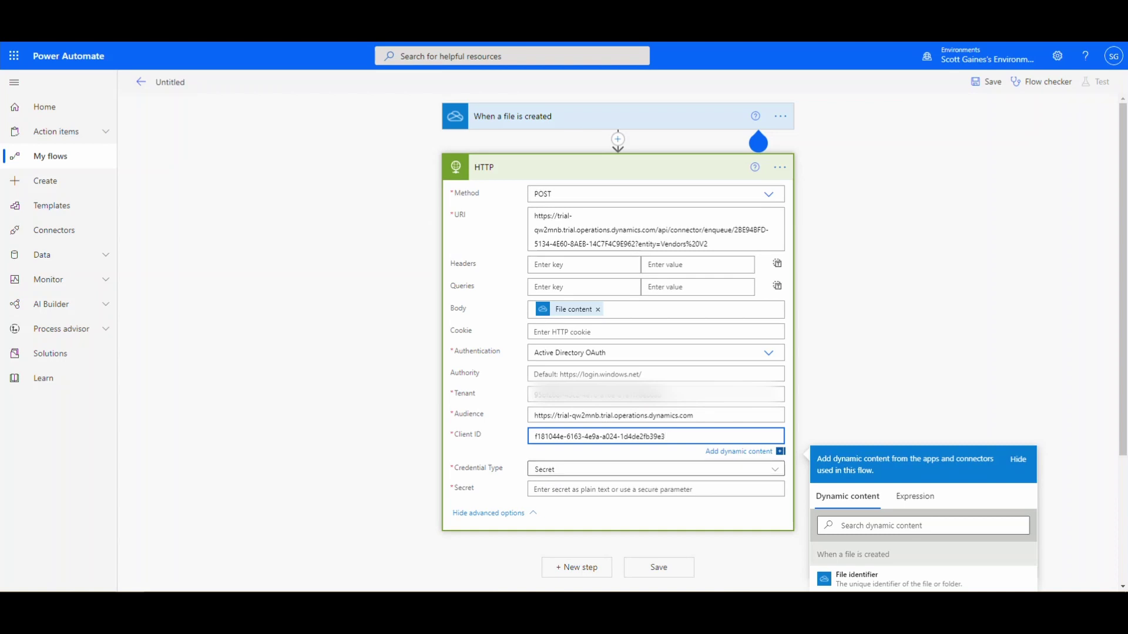
# Step: Paste the client secret from the notes into Secret and save the flow
pyautogui.hotkey('alt', 'Tab')
pyautogui.moveTo(230, 163); pyautogui.dragTo(47, 165)
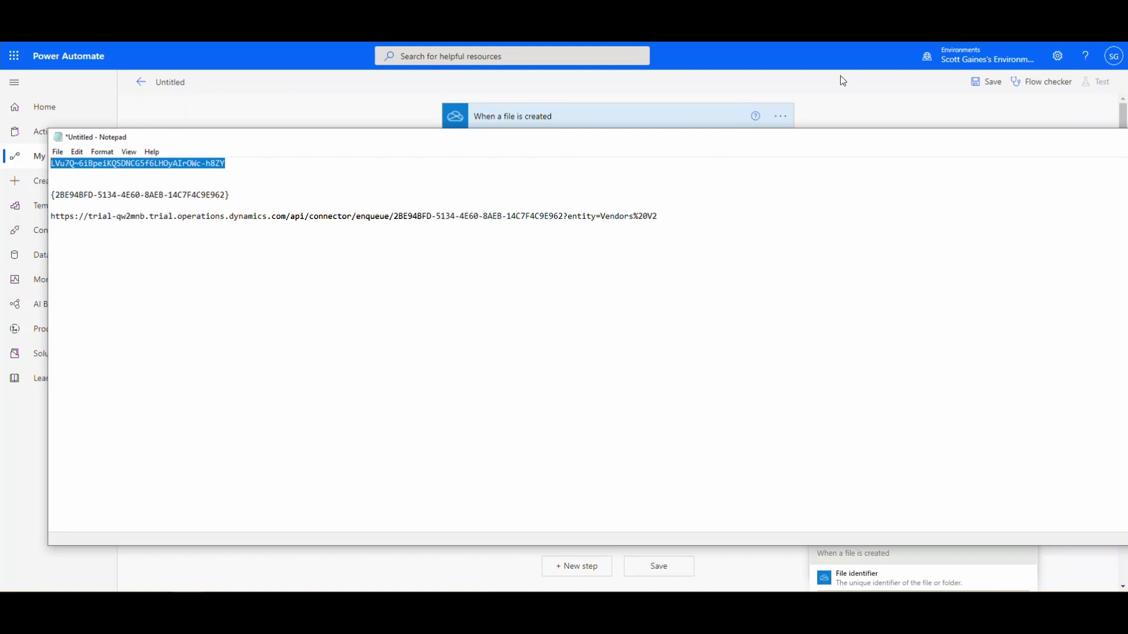
pyautogui.hotkey('alt', 'Tab')
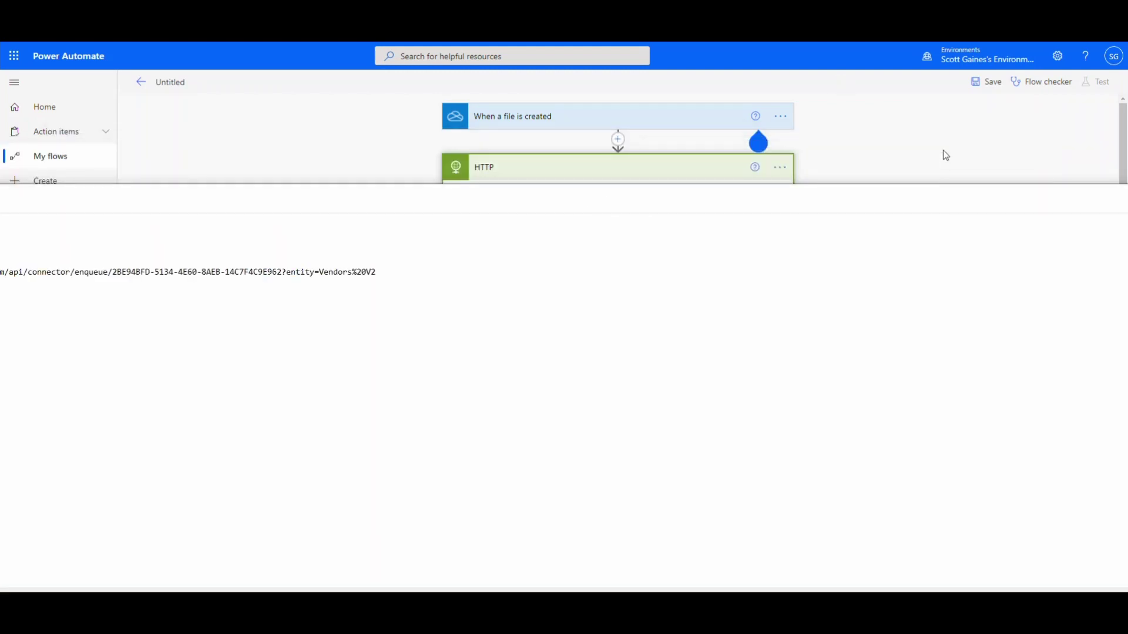
pyautogui.click(553, 473)
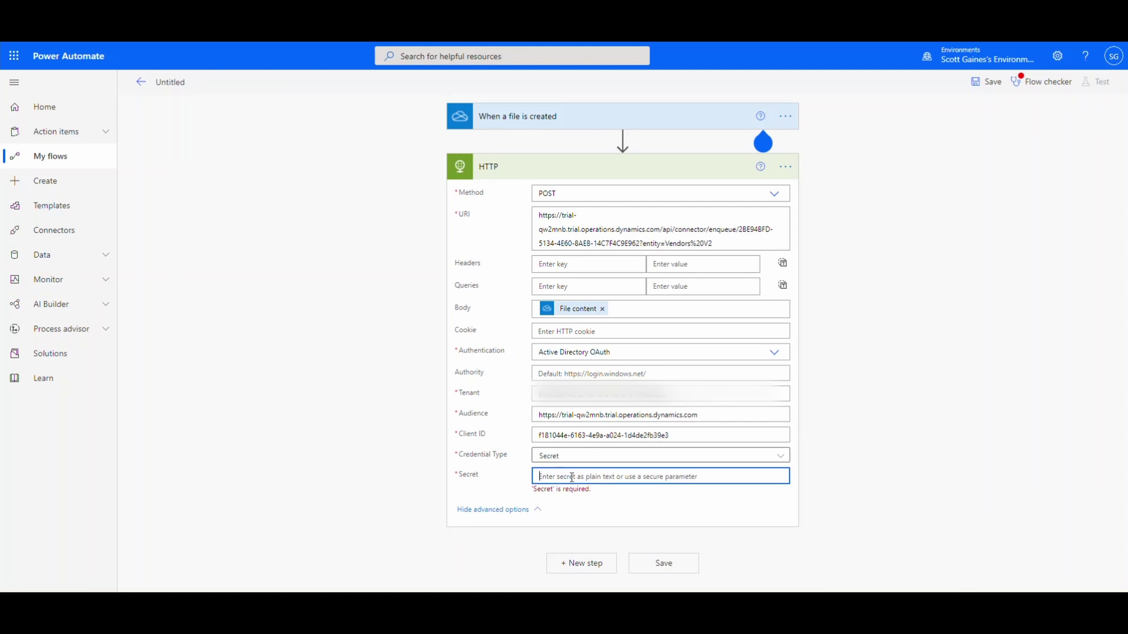
pyautogui.hotkey('ctrl', 'v')
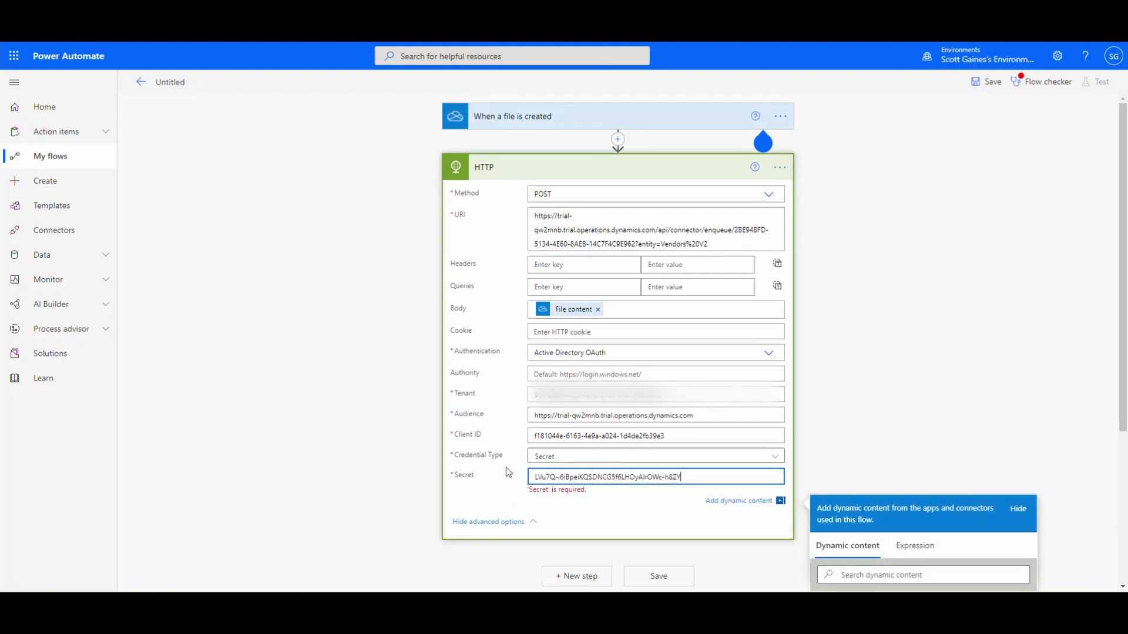
pyautogui.click(659, 576)
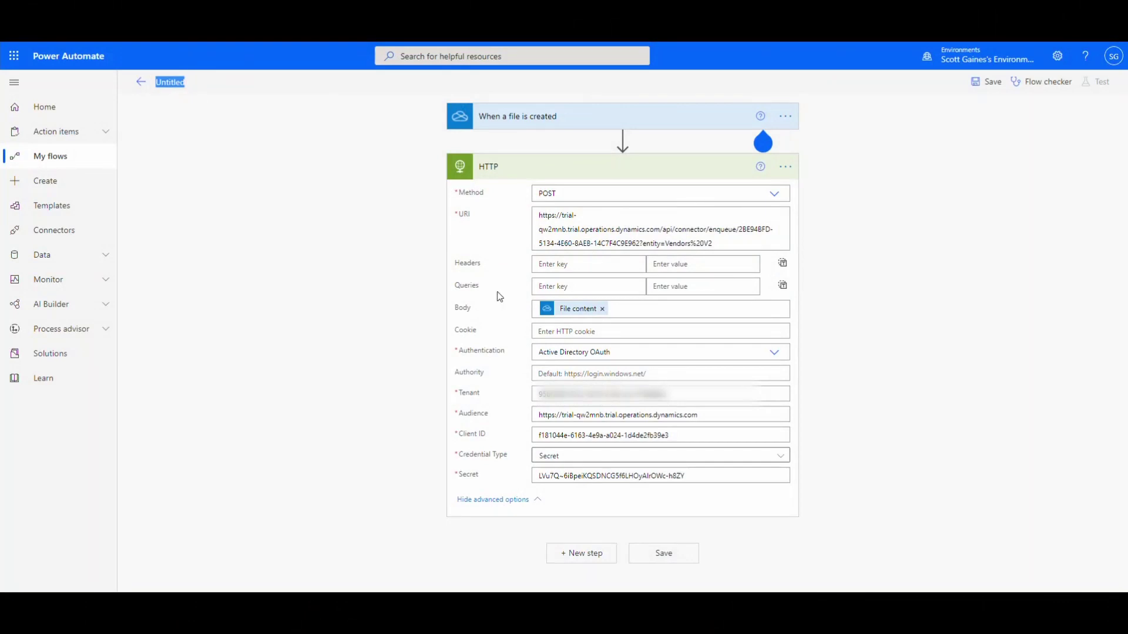
# Step: Name the flow 'File Upload Enqueue', save it, and switch to the OneDrive Upload folder
pyautogui.write('File Uploa')
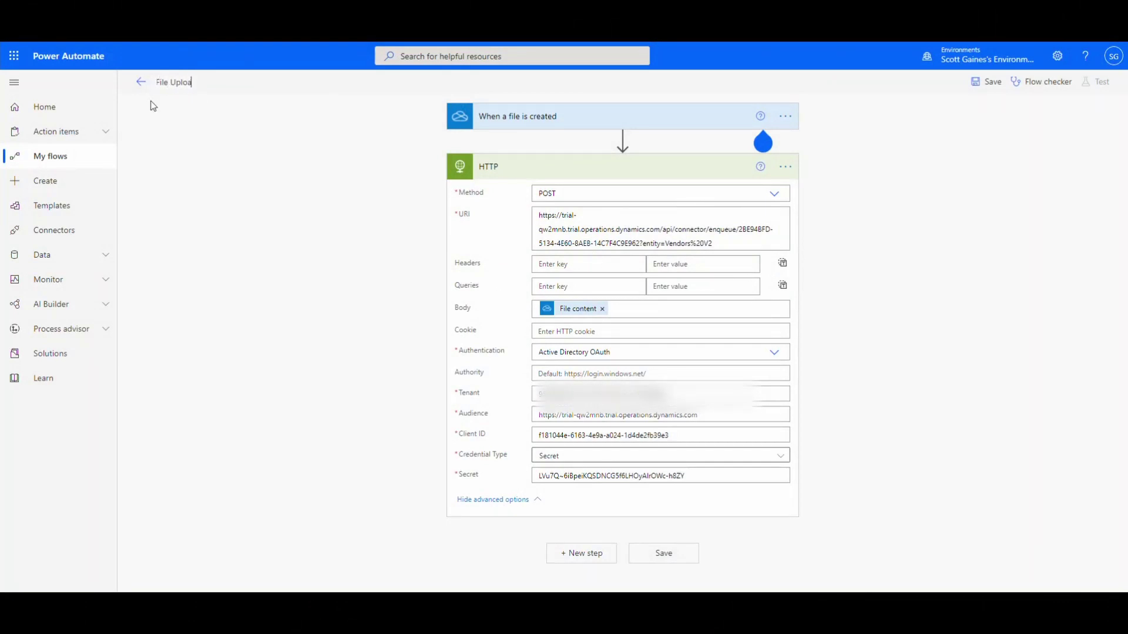
pyautogui.write('d Enqueue')
pyautogui.click(669, 556)
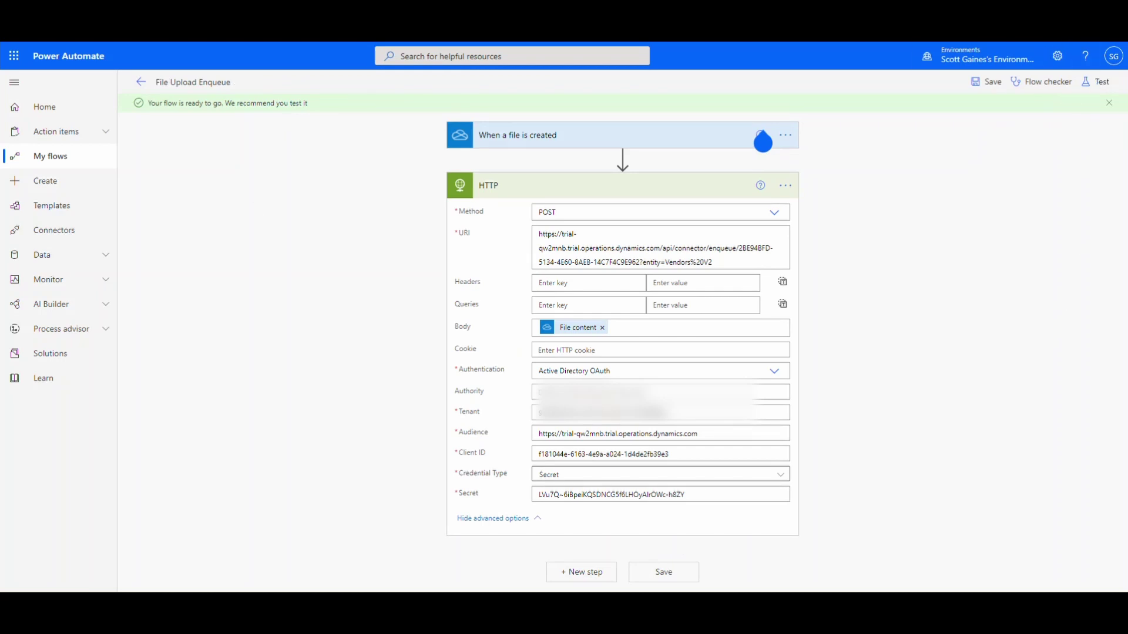
pyautogui.hotkey('alt', 'Tab')
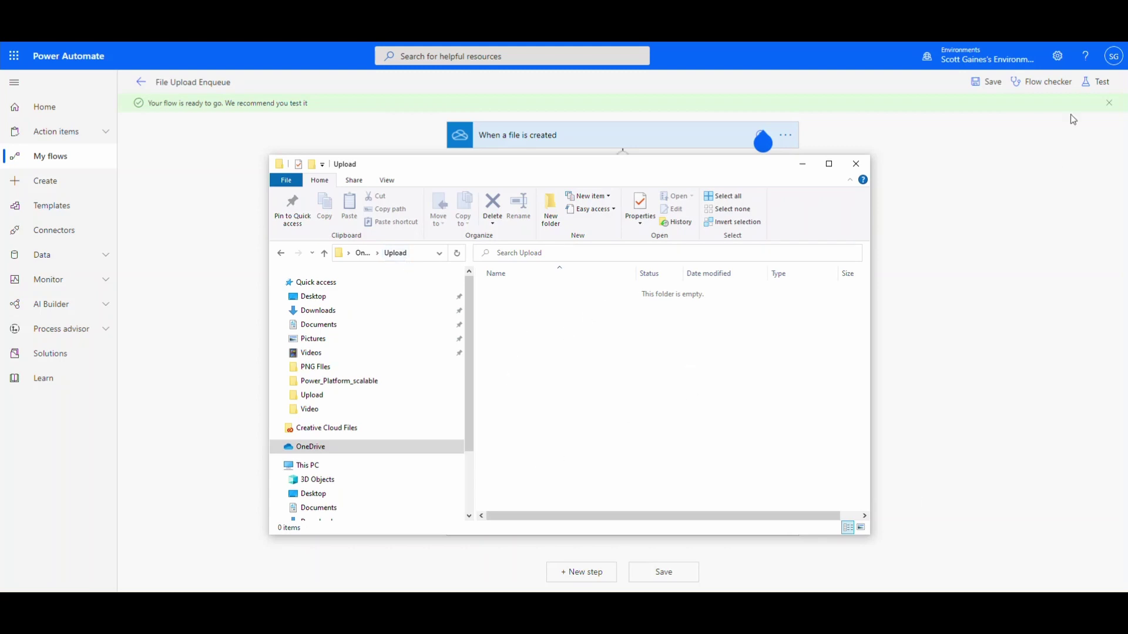
# Step: Start a manual test run of the flow
pyautogui.click(1101, 91)
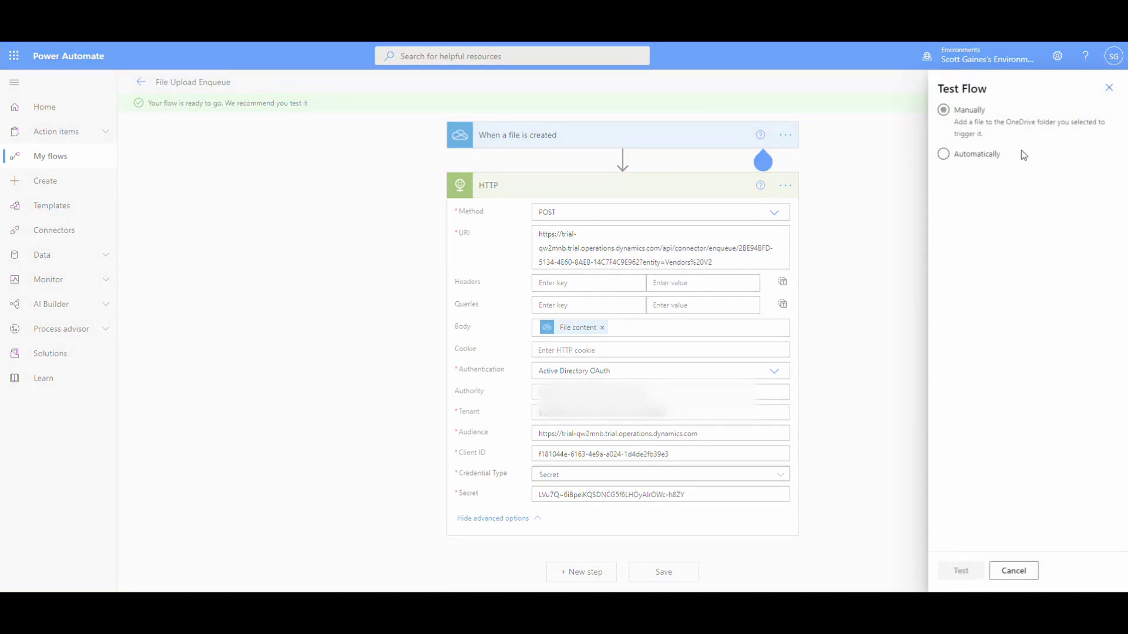
pyautogui.click(961, 107)
pyautogui.click(958, 573)
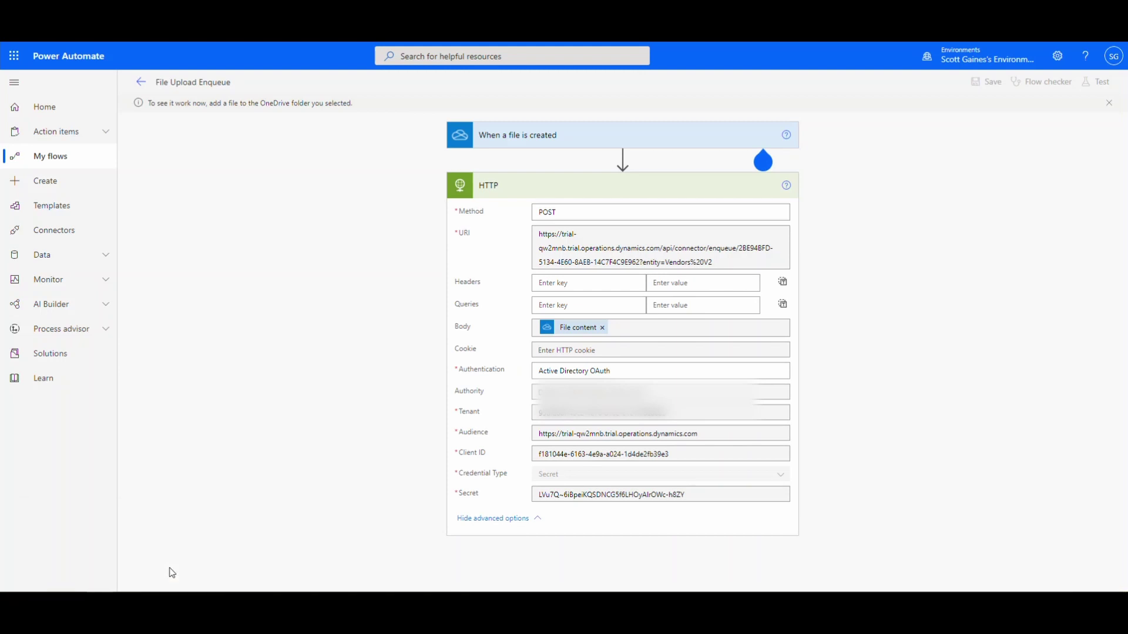
# Step: Drop the Vendors V2 spreadsheet into the OneDrive Upload folder and minimize Explorer
pyautogui.click(101, 561)
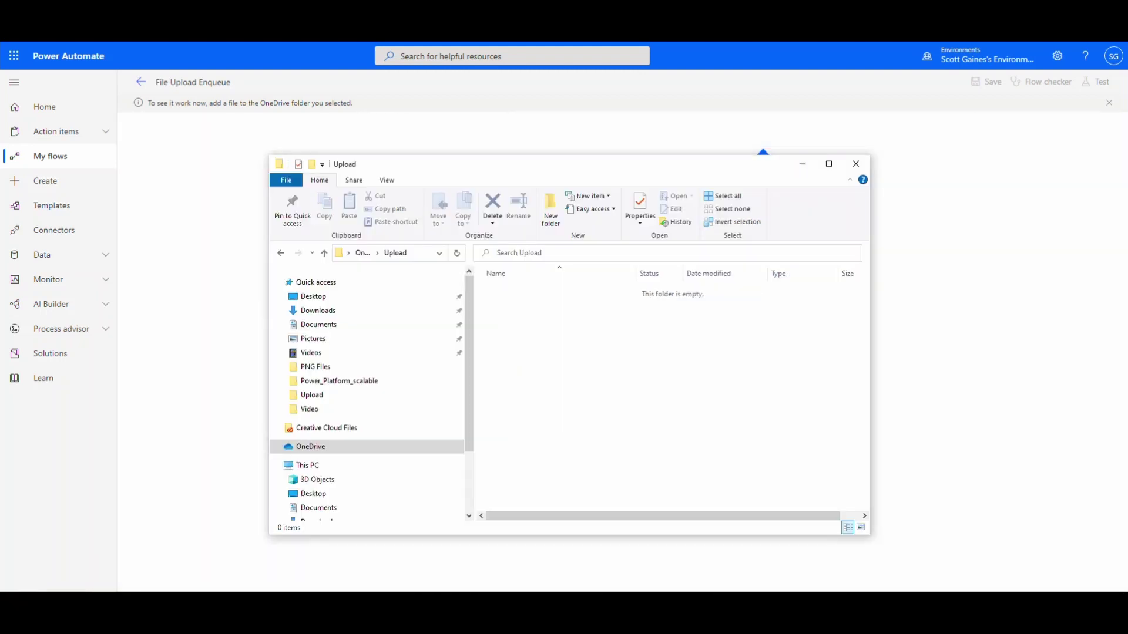
pyautogui.moveTo(352, 590); pyautogui.dragTo(574, 388)
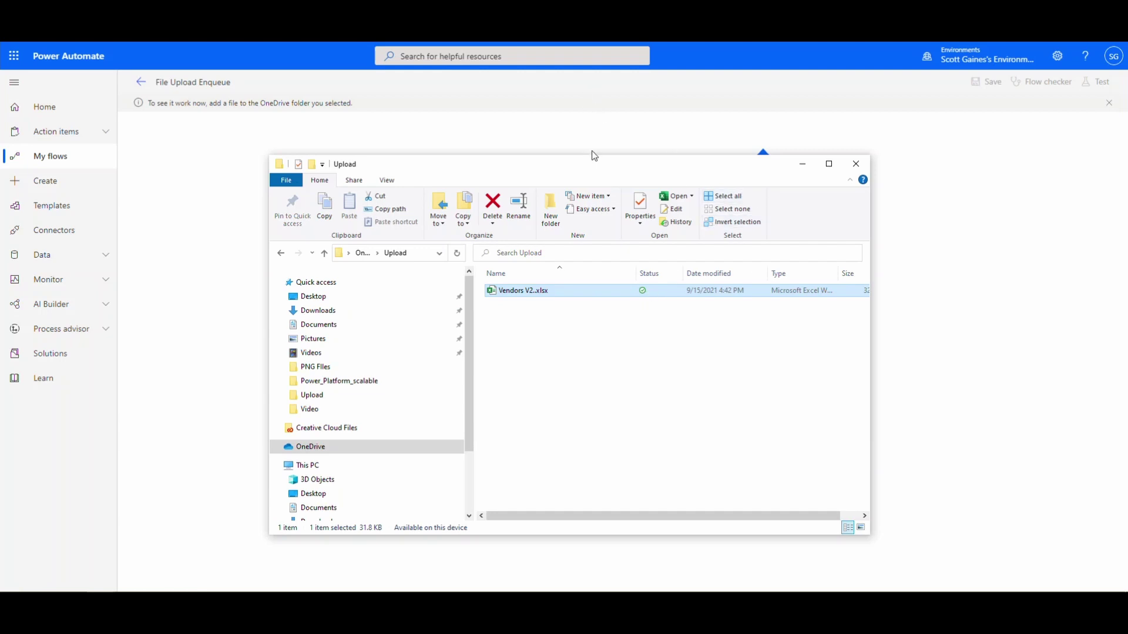
pyautogui.press('super+Down')
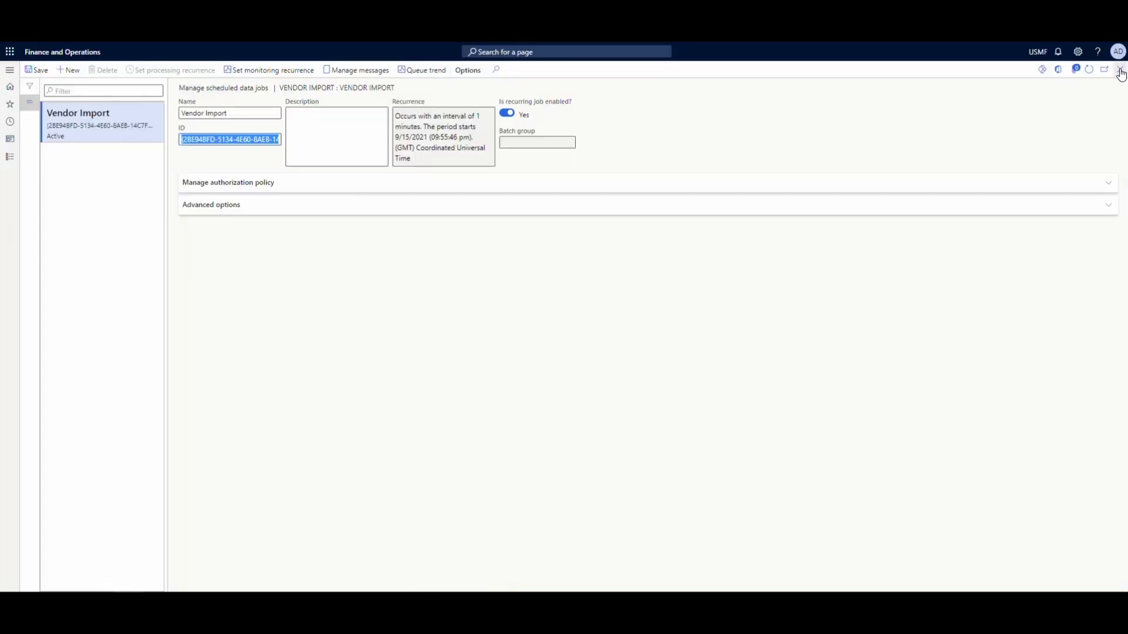
# Step: Close the scheduled job form and Vendor Import project to see Data management's job history
pyautogui.click(1051, 143)
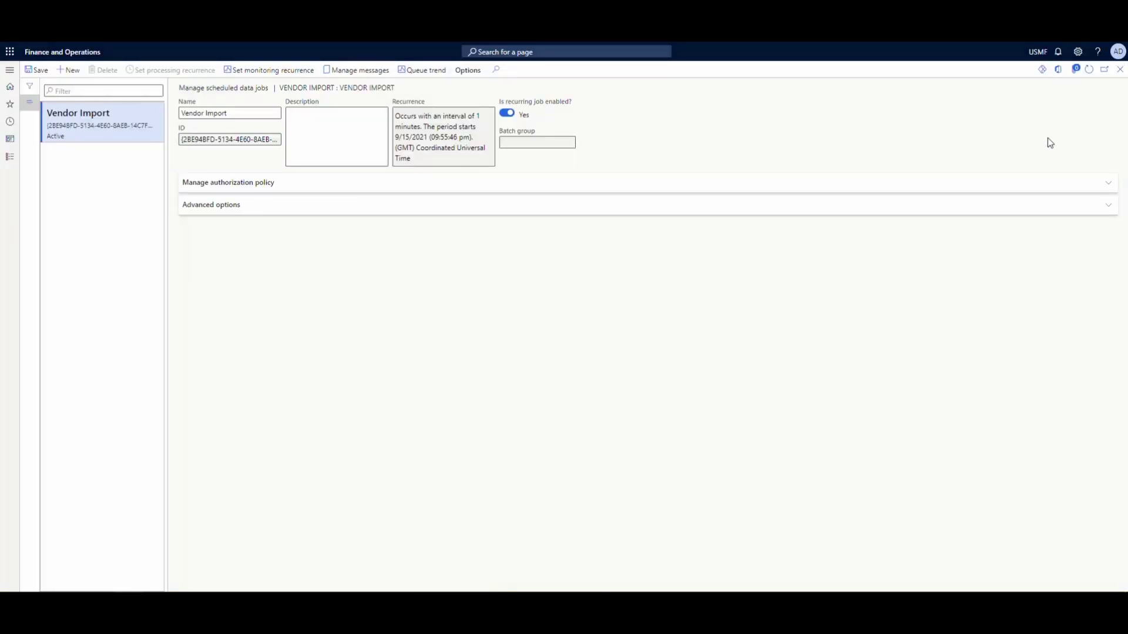
pyautogui.click(1120, 69)
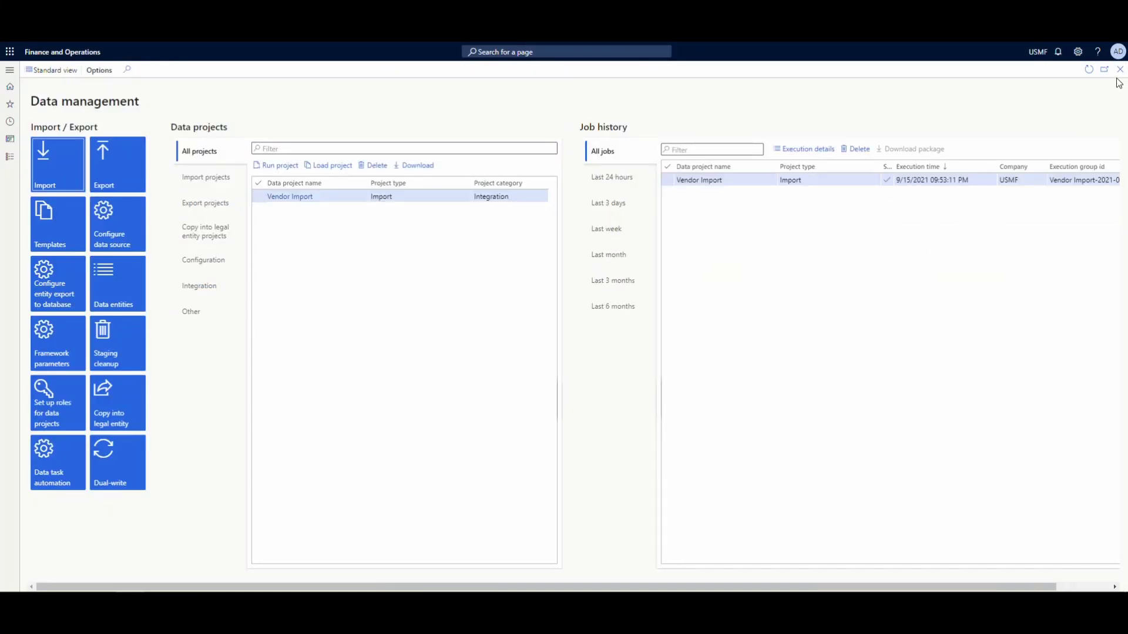